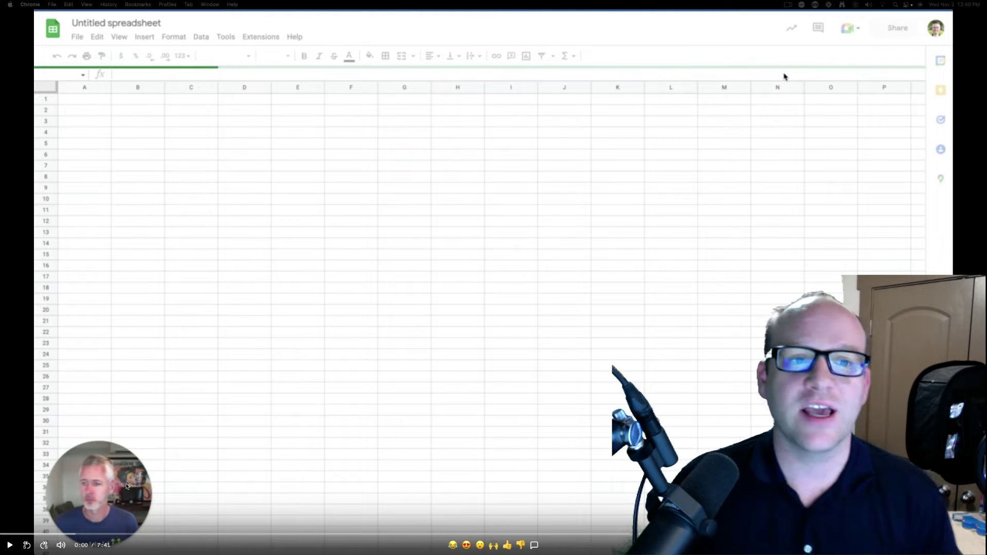
Bring the lead spreadsheet with the Name and Email headers back in front
{"action": "left_click", "coordinate": [10, 545]}
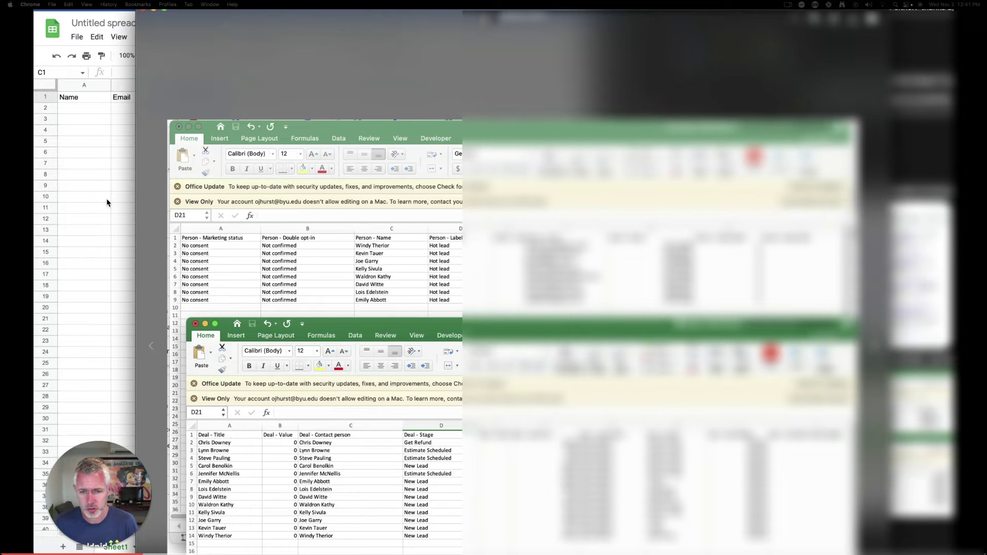
{"action": "key", "text": "super+Tab"}
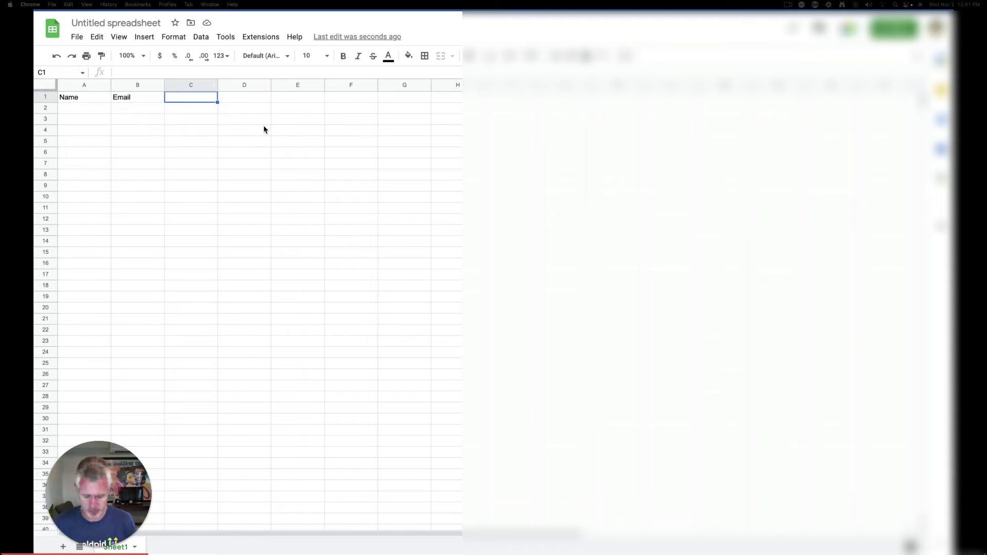
Add Source, Price and Owner headers in cells C1:E1
{"action": "type", "text": "Source"}
{"action": "key", "text": "Tab"}
{"action": "type", "text": "Price"}
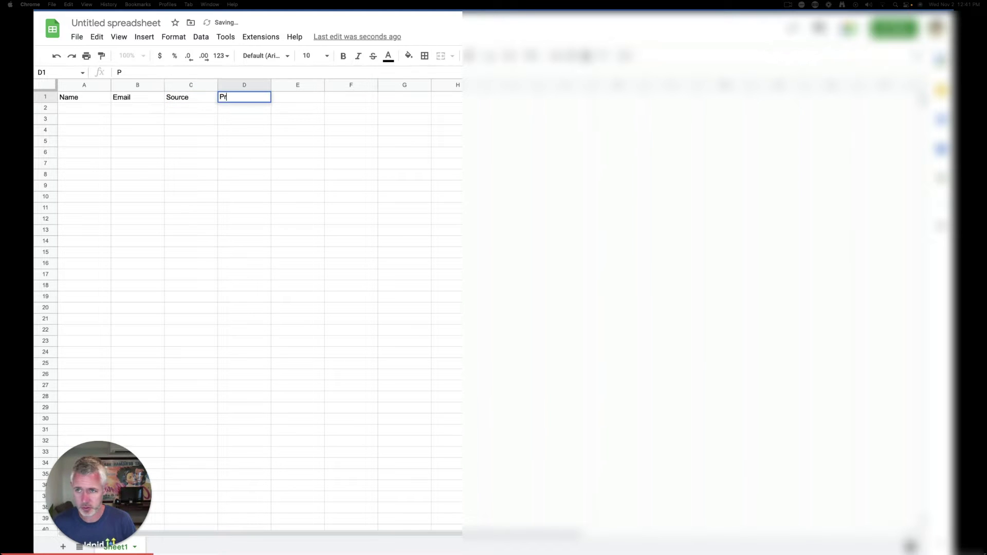
{"action": "key", "text": "Tab"}
{"action": "type", "text": "Owner"}
{"action": "key", "text": "Tab"}
Enter the sample lead's name and email in row 2, copied from the Excel export
{"action": "left_click", "coordinate": [100, 109]}
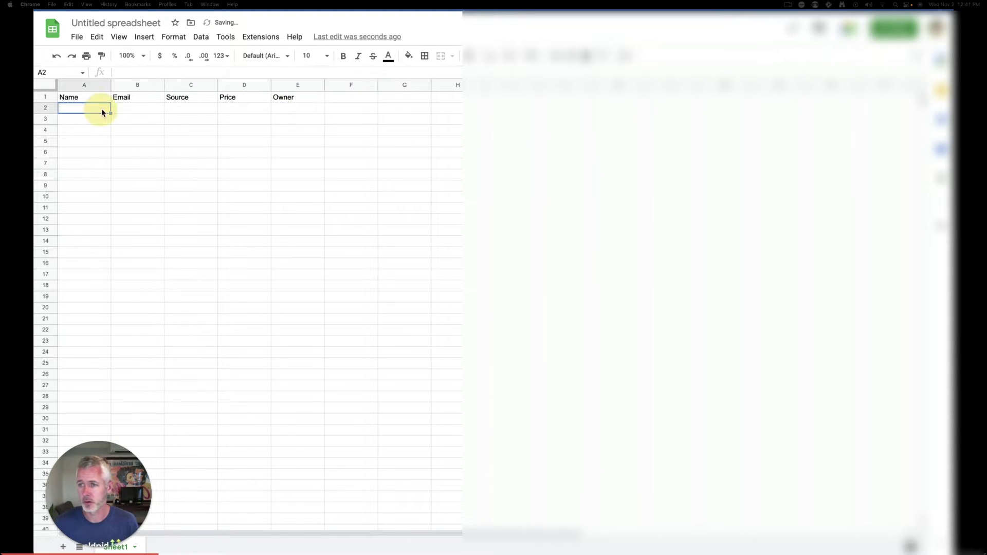
{"action": "key", "text": "super+Tab"}
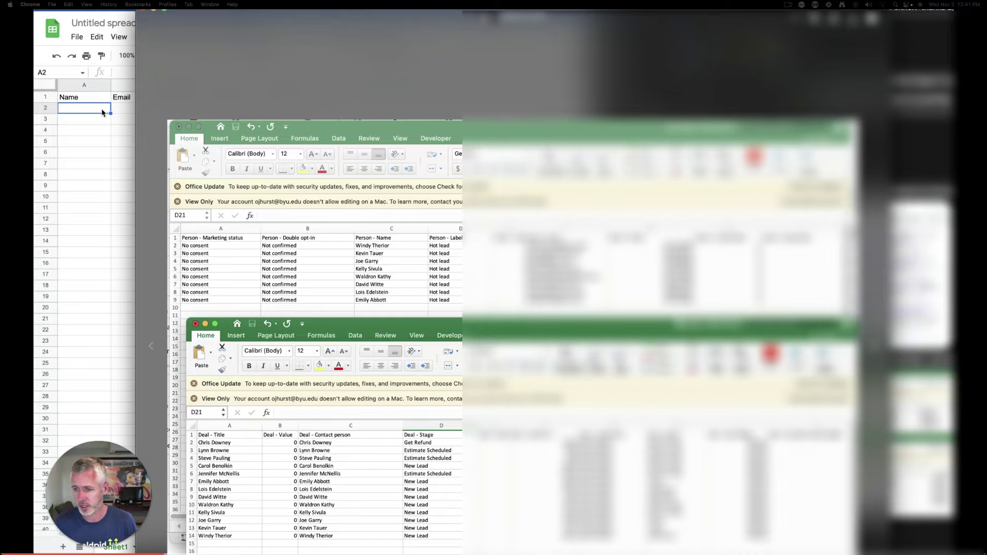
{"action": "key", "text": "super+Tab"}
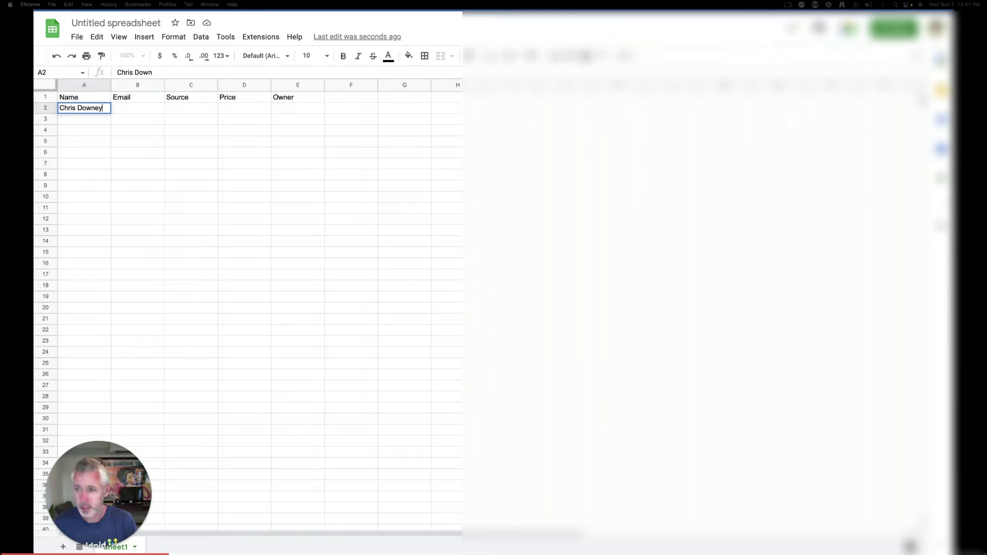
{"action": "key", "text": "Tab"}
{"action": "key", "text": "super+Tab"}
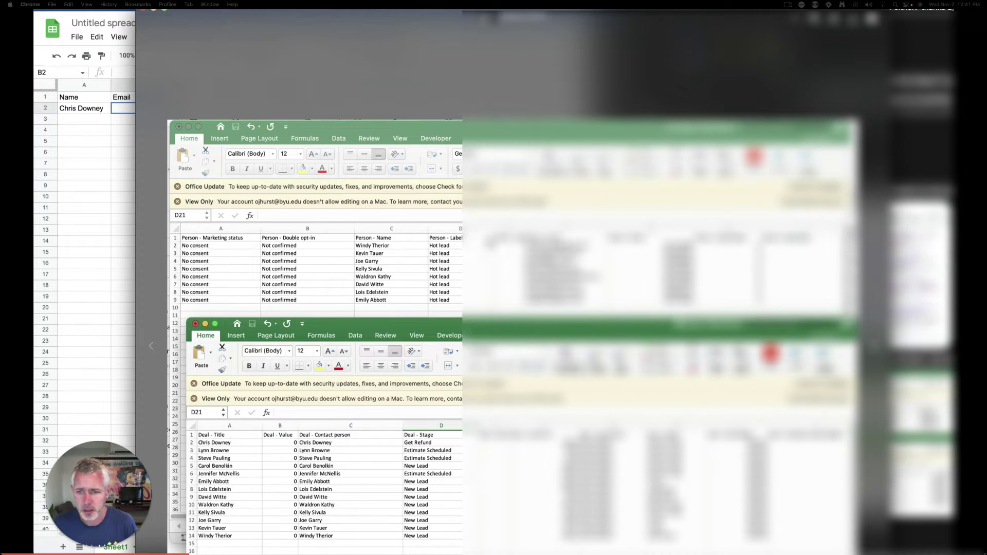
{"action": "key", "text": "super+Tab"}
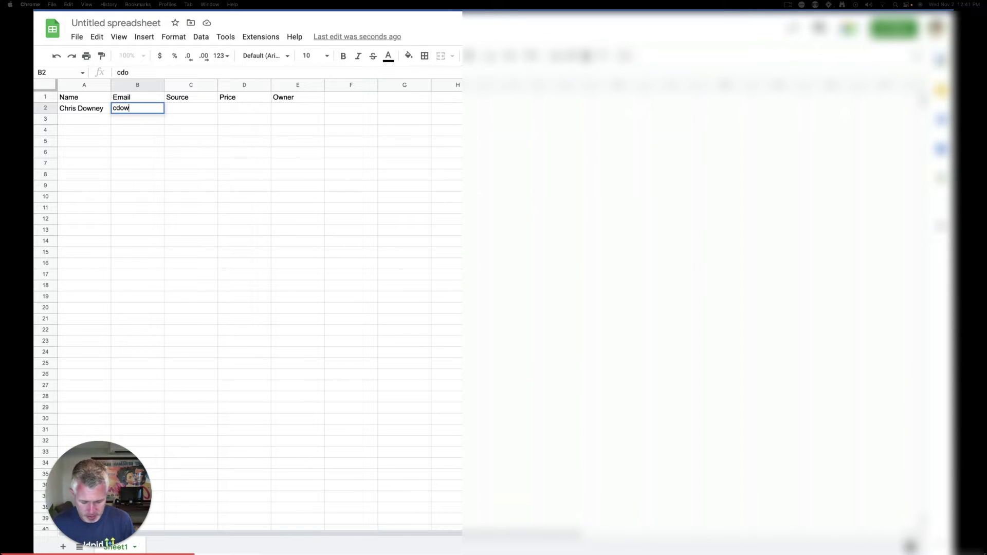
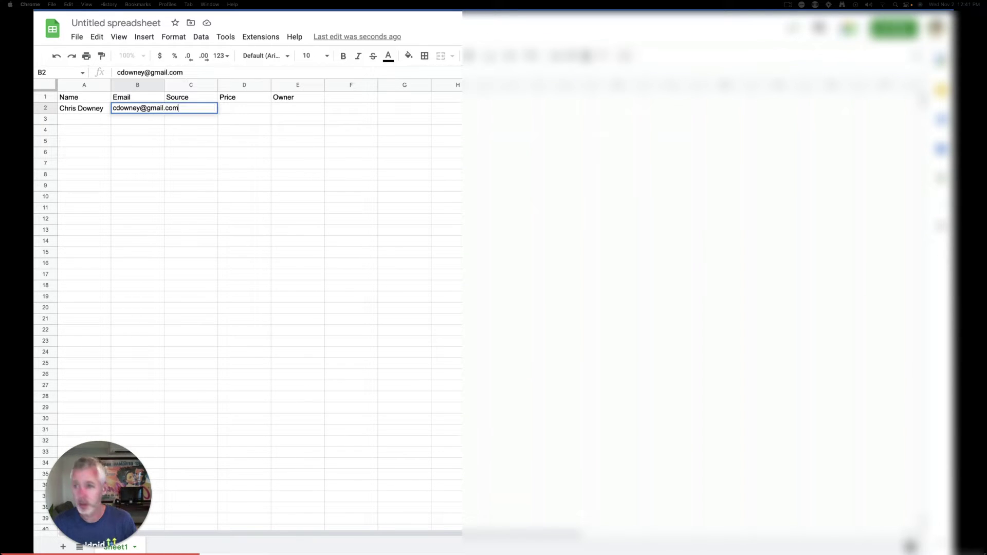
{"action": "key", "text": "Tab"}
Fill in source Home Advisor, price 118.64 and the owner's name for the lead
{"action": "type", "text": "Home Advisor"}
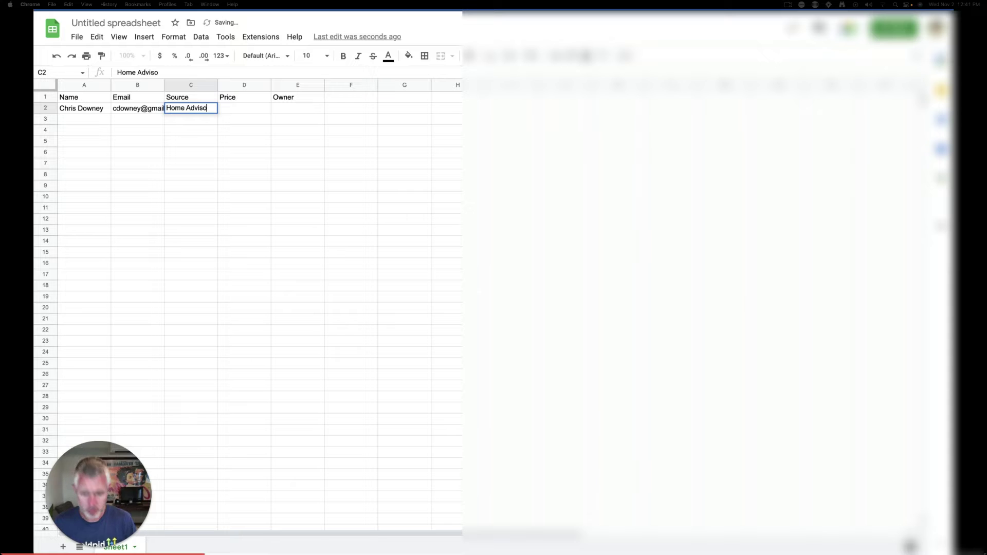
{"action": "key", "text": "Tab"}
{"action": "type", "text": "118.99"}
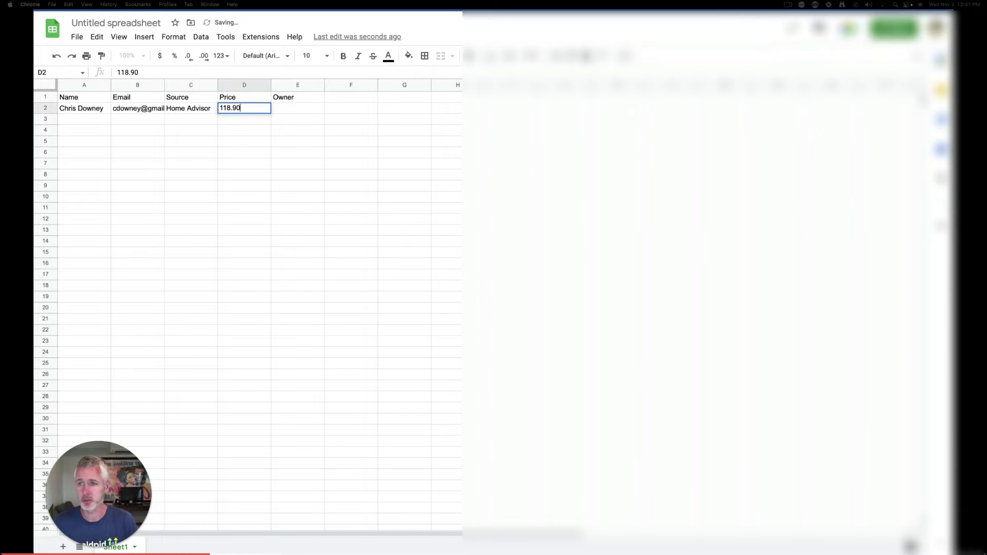
{"action": "key", "text": "super+Tab"}
{"action": "key", "text": "super+Tab"}
{"action": "key", "text": "BackSpace"}
{"action": "key", "text": "BackSpace"}
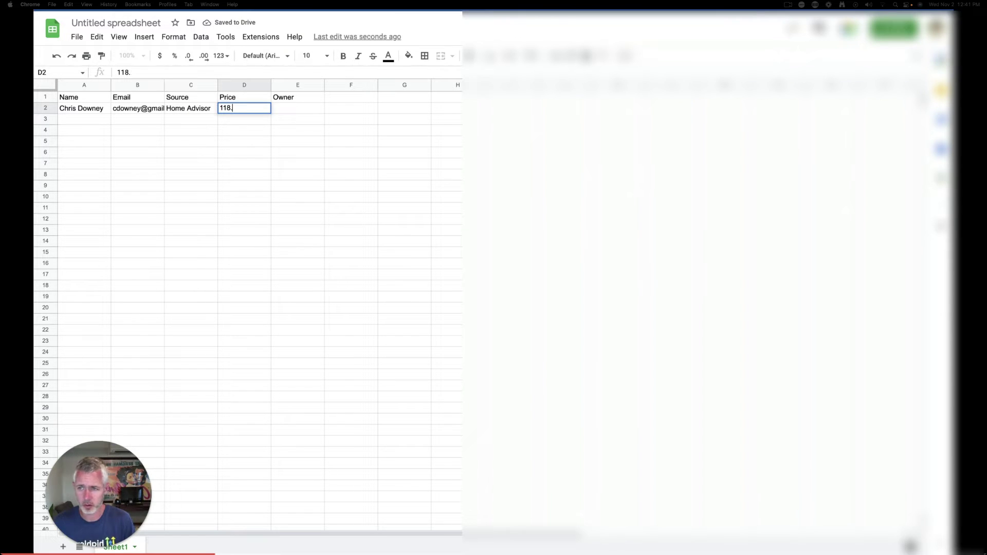
{"action": "type", "text": "64"}
{"action": "key", "text": "Tab"}
{"action": "key", "text": "super+Tab"}
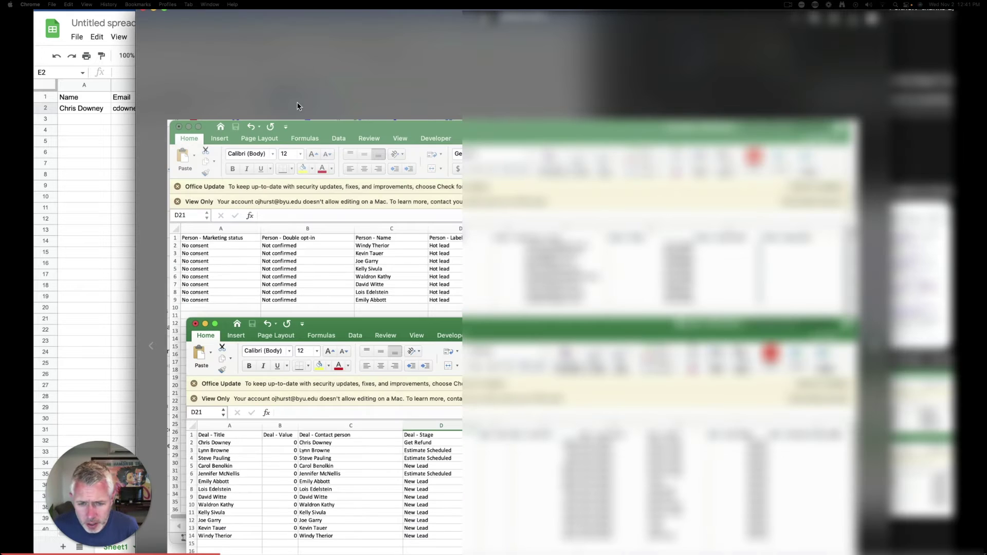
{"action": "key", "text": "super+Tab"}
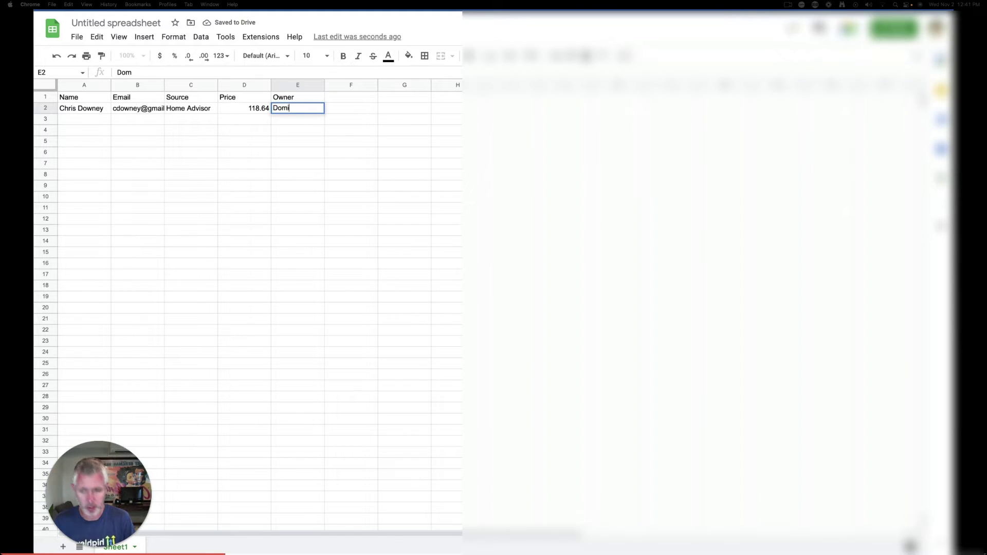
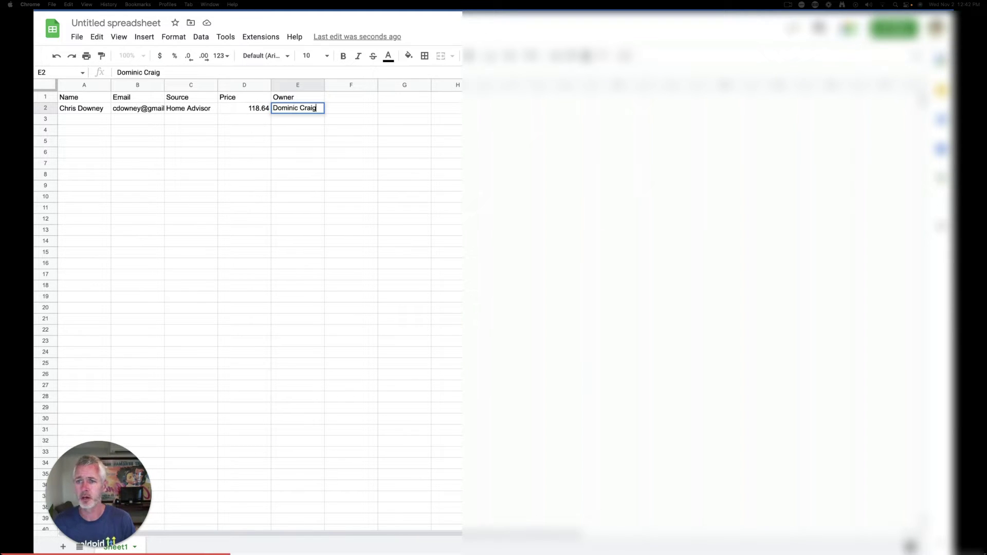
{"action": "key", "text": "Return"}
Rename the spreadsheet to 'Test lead sheet'
{"action": "left_click", "coordinate": [134, 23]}
{"action": "type", "text": "Test lead"}
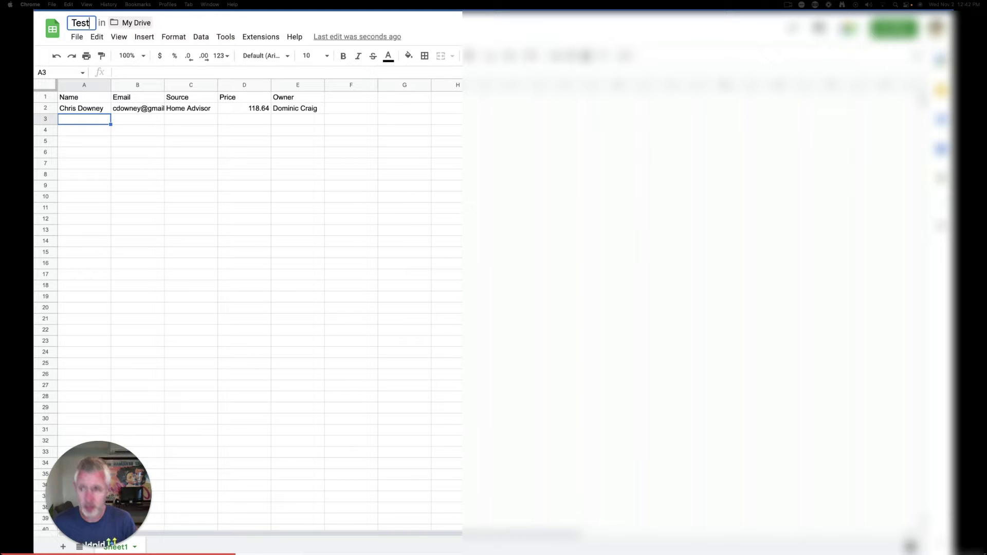
{"action": "type", "text": " sheet"}
{"action": "key", "text": "Return"}
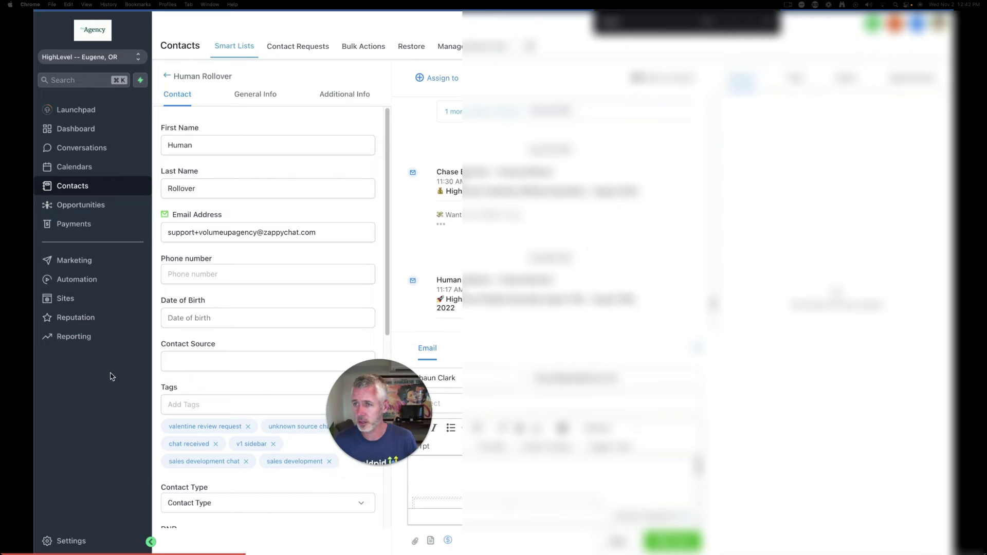
Switch to the other sub-account and close the yellow banner on its Contacts page
{"action": "left_click", "coordinate": [111, 58]}
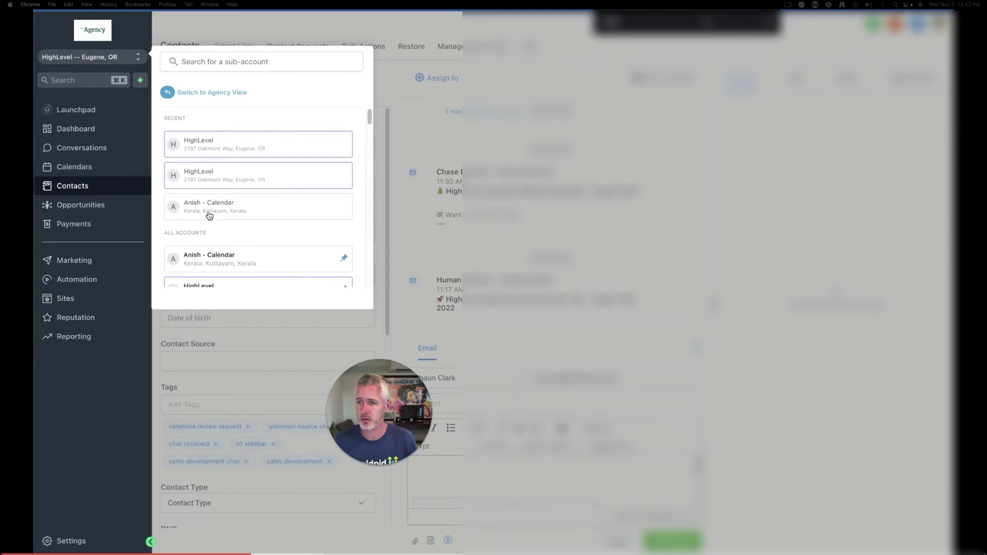
{"action": "left_click", "coordinate": [249, 218]}
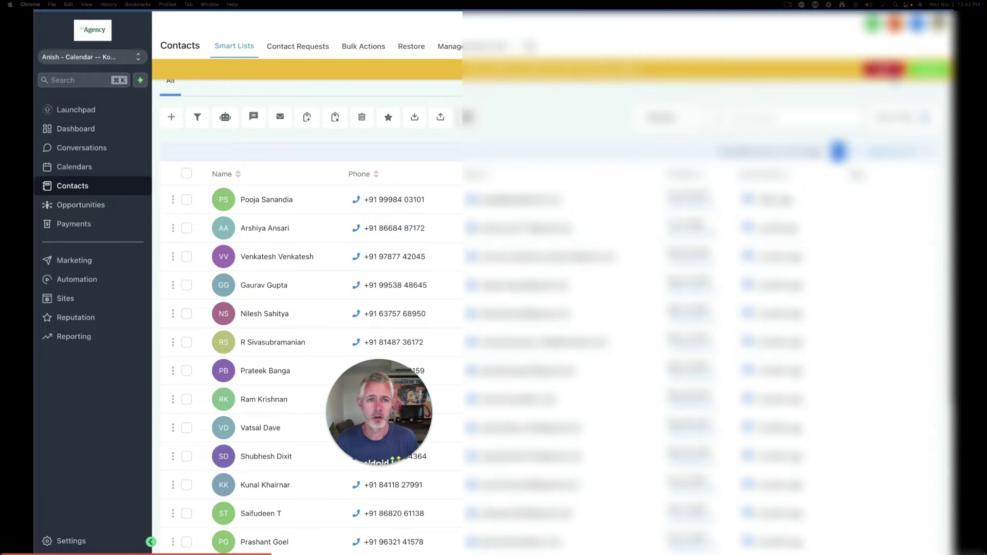
{"action": "left_click", "coordinate": [892, 70]}
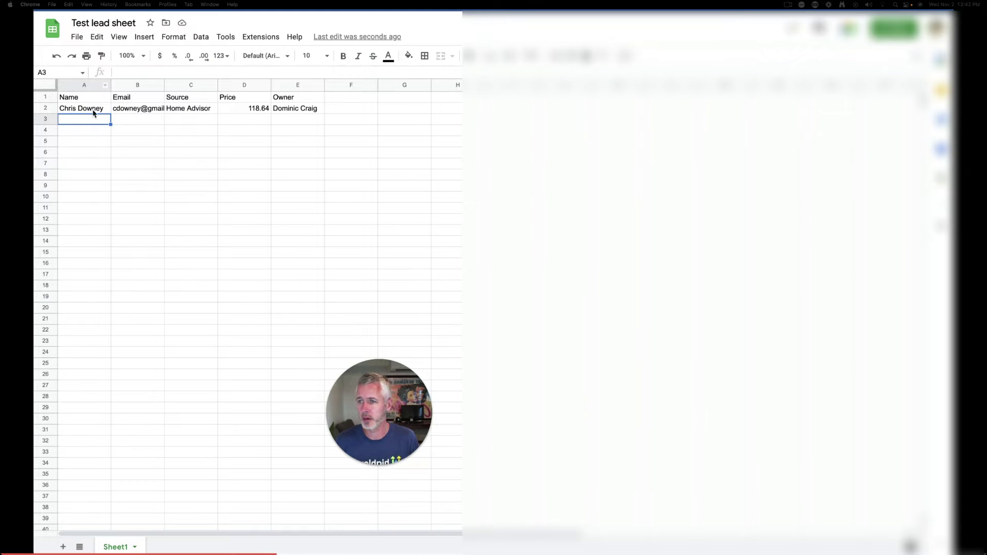
{"action": "left_click_drag", "start_coordinate": [95, 111], "coordinate": [178, 109]}
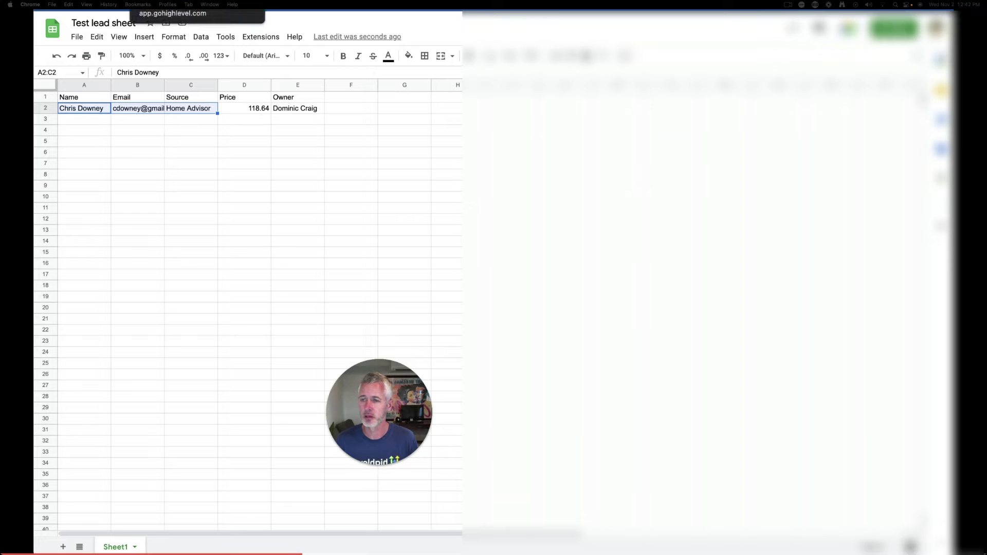
{"action": "left_click", "coordinate": [170, 7]}
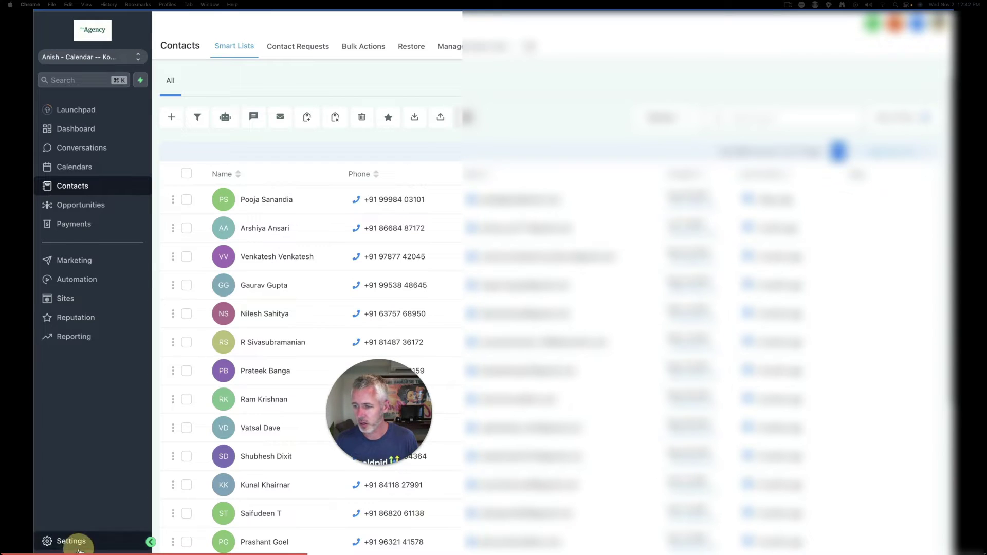
Create a Monetary contact custom field named 'Lead Value' under Settings > Custom Fields
{"action": "left_click", "coordinate": [66, 541]}
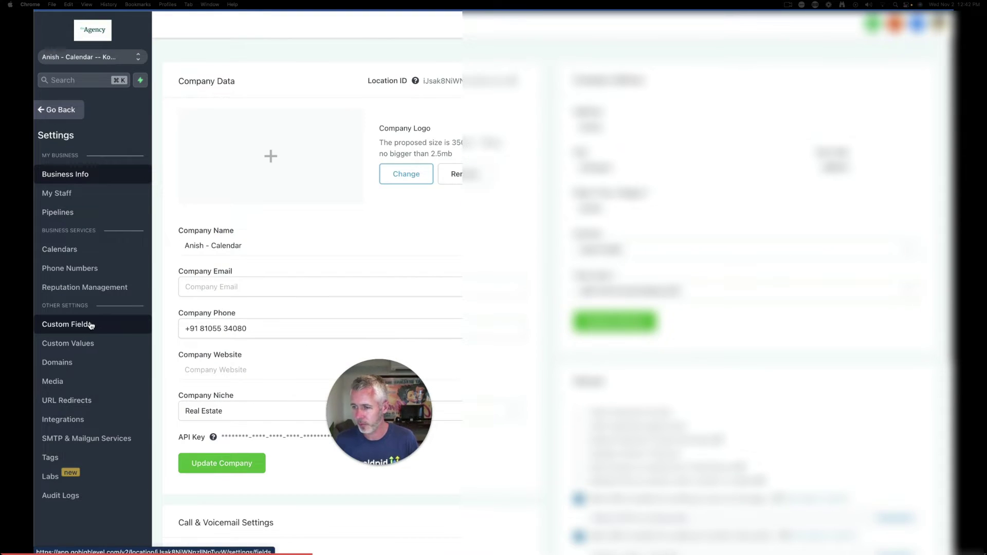
{"action": "left_click", "coordinate": [93, 325]}
{"action": "left_click", "coordinate": [885, 73]}
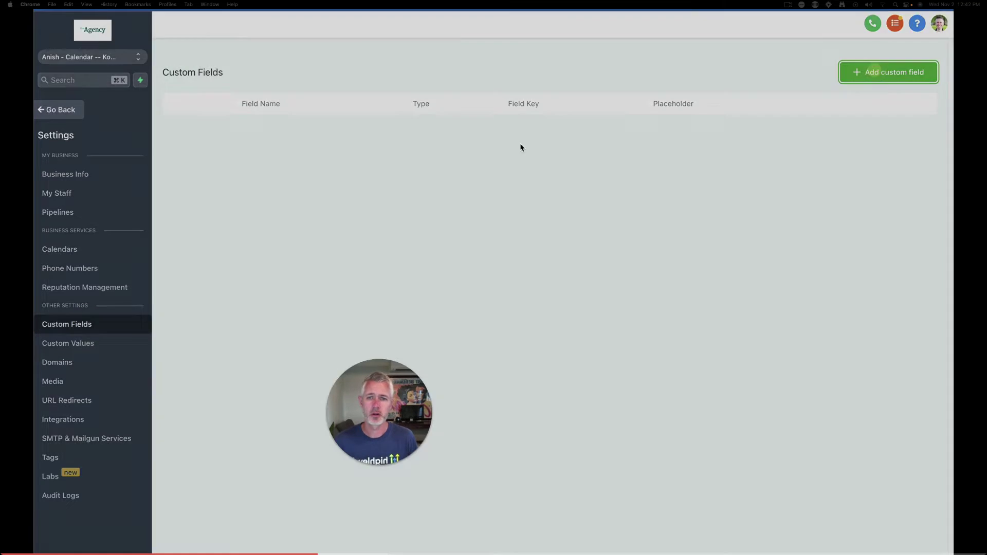
{"action": "left_click", "coordinate": [481, 136]}
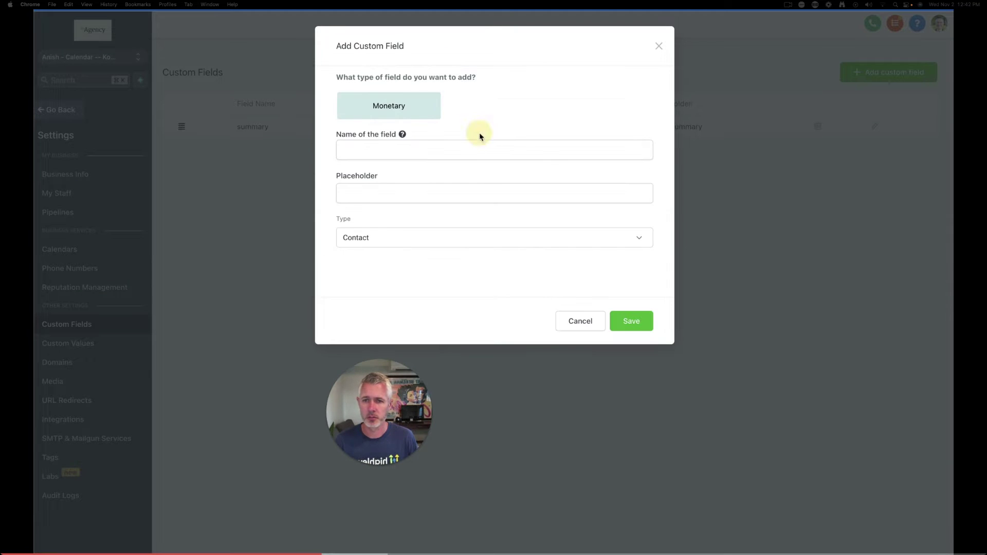
{"action": "left_click", "coordinate": [414, 149]}
{"action": "type", "text": "Lead Value"}
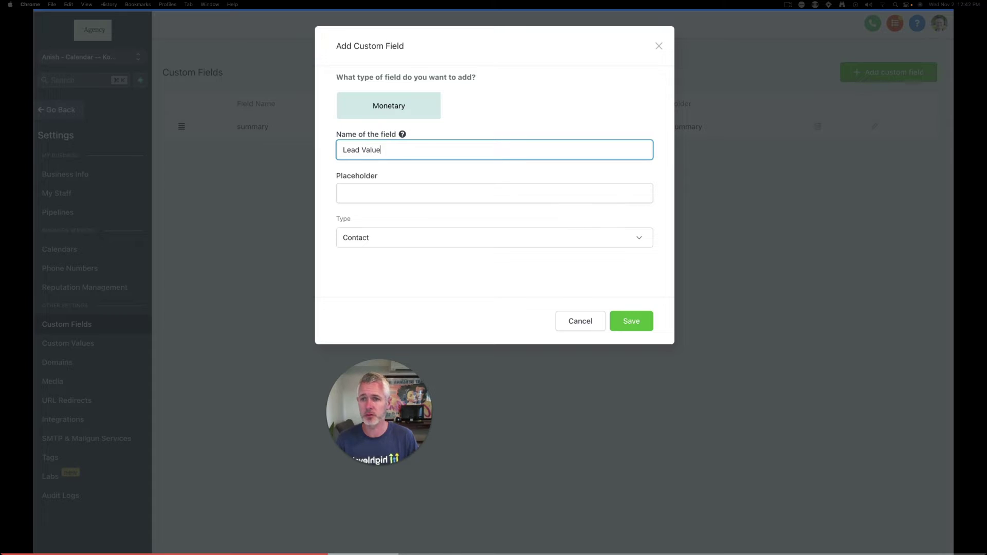
{"action": "left_click", "coordinate": [620, 321]}
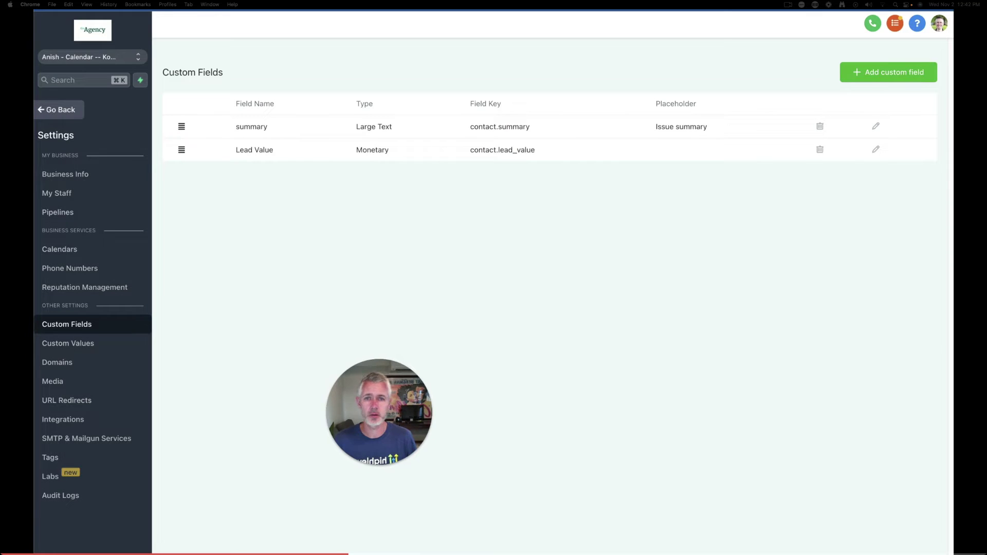
{"action": "key", "text": "ctrl+Tab"}
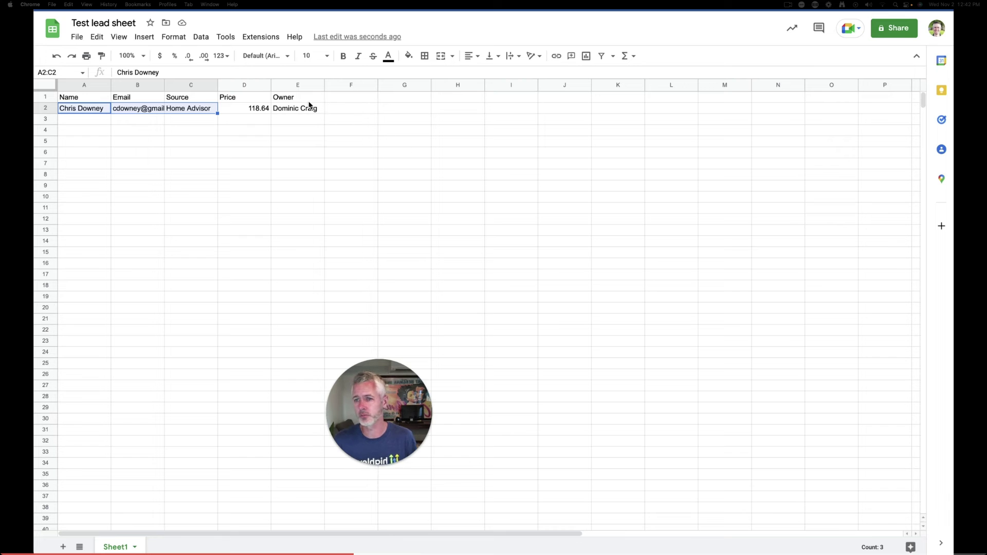
Change the owner name in cell E2 to all lowercase
{"action": "triple_click", "coordinate": [295, 108]}
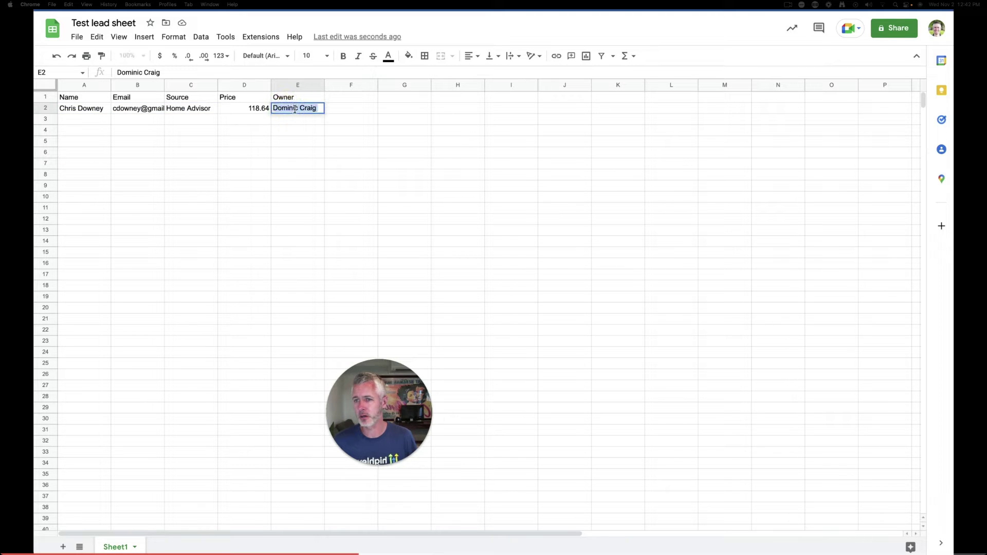
{"action": "left_click", "coordinate": [287, 108]}
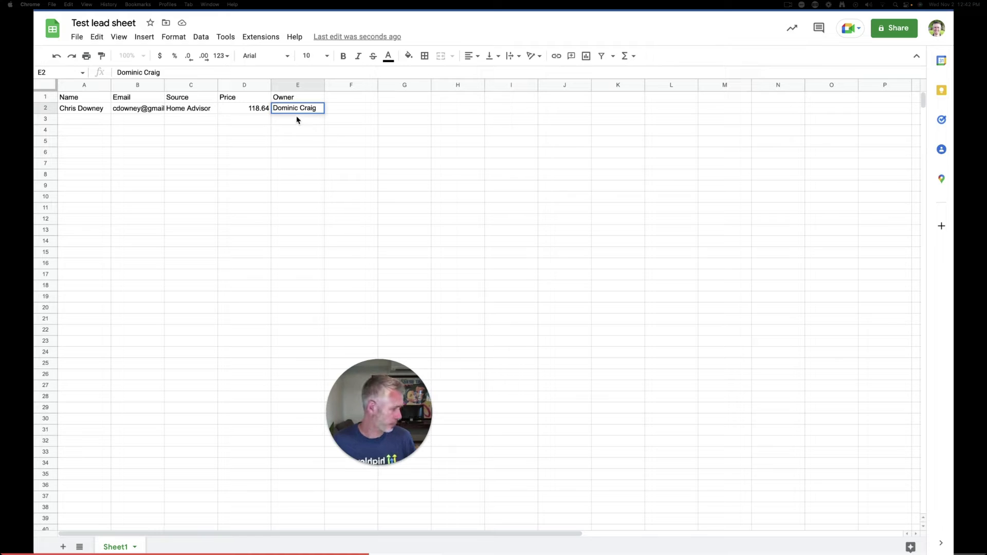
{"action": "key", "text": "Home"}
{"action": "key", "text": "Delete"}
{"action": "type", "text": "d"}
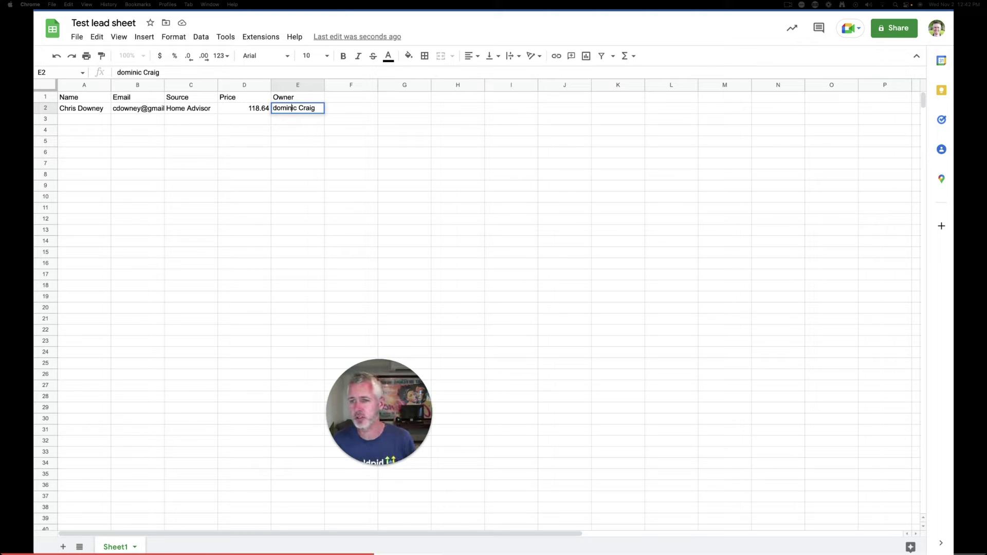
{"action": "key", "text": "Delete"}
{"action": "type", "text": "c"}
{"action": "left_click", "coordinate": [330, 111]}
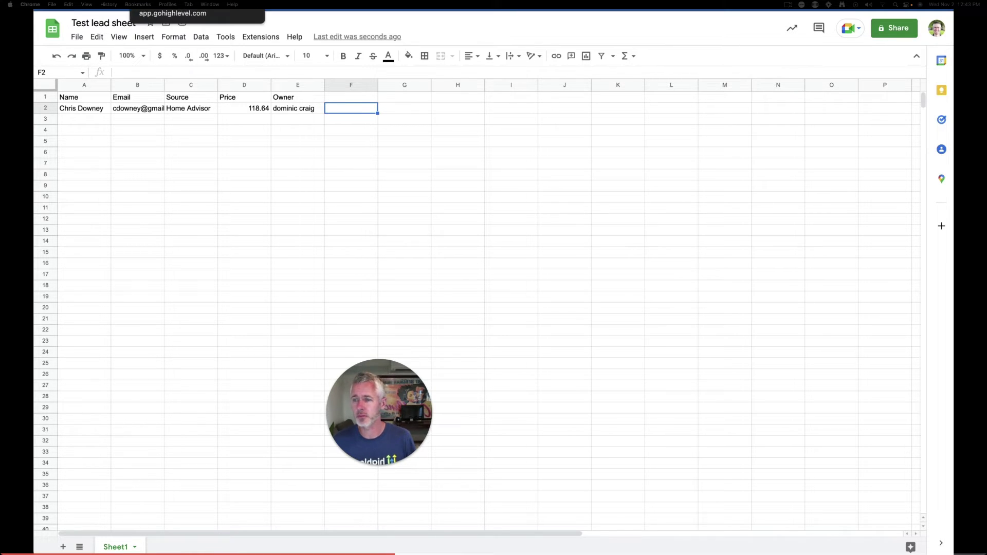
Download the sheet as a comma-separated CSV and return to HighLevel's Contacts list
{"action": "left_click", "coordinate": [78, 38]}
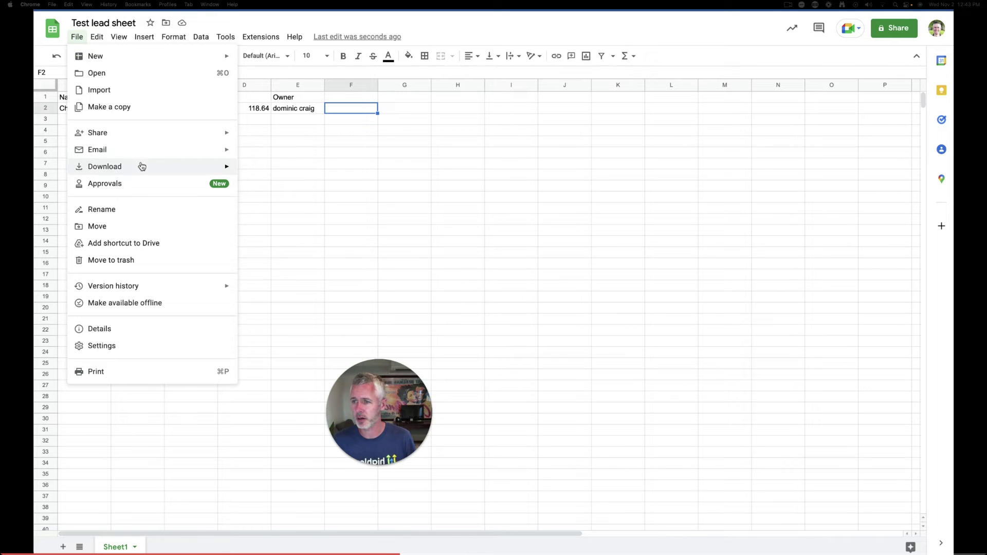
{"action": "mouse_move", "coordinate": [141, 166]}
{"action": "left_click", "coordinate": [299, 239]}
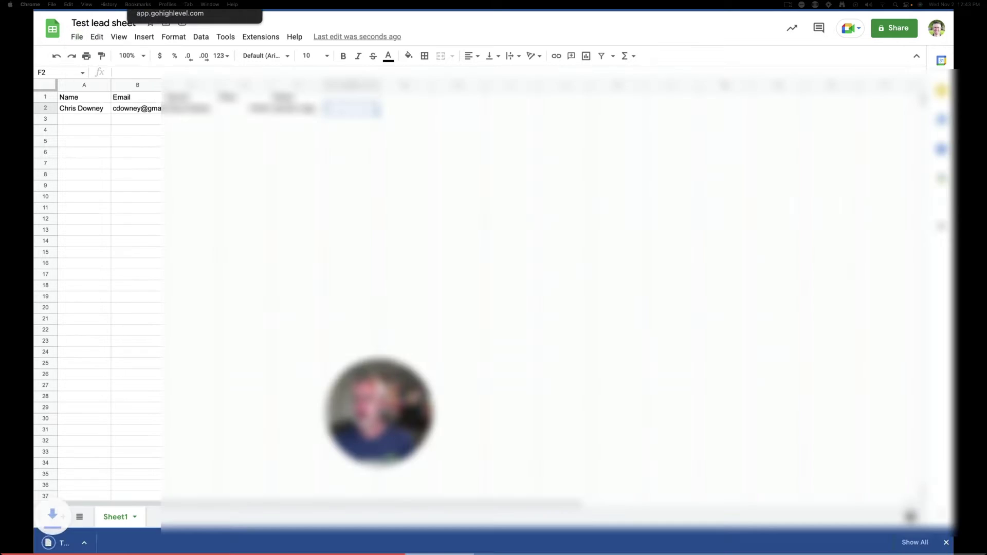
{"action": "key", "text": "ctrl+Tab"}
{"action": "left_click", "coordinate": [64, 110]}
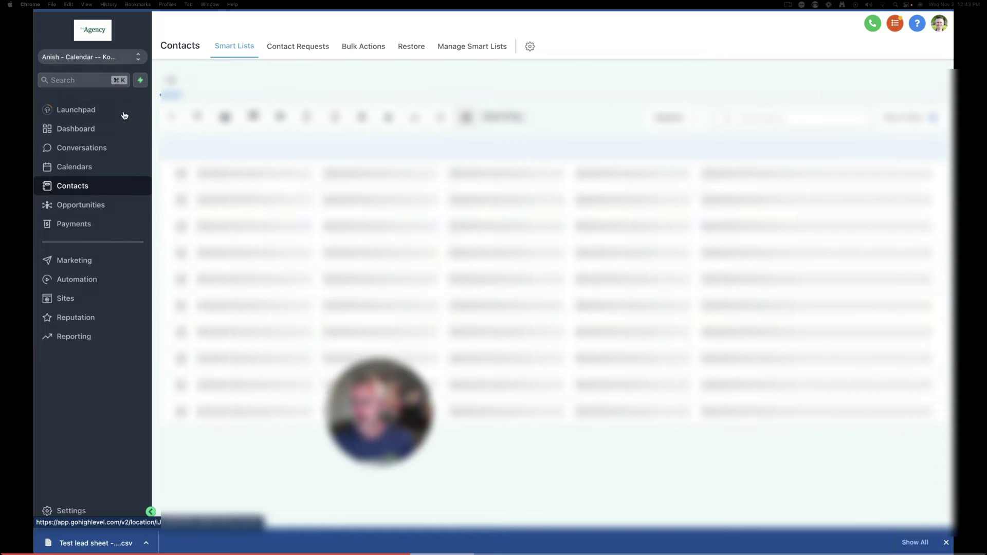
Import the Test lead sheet CSV from Finder into HighLevel's contact import and continue to mapping
{"action": "left_click", "coordinate": [436, 117]}
{"action": "key", "text": "super+Tab"}
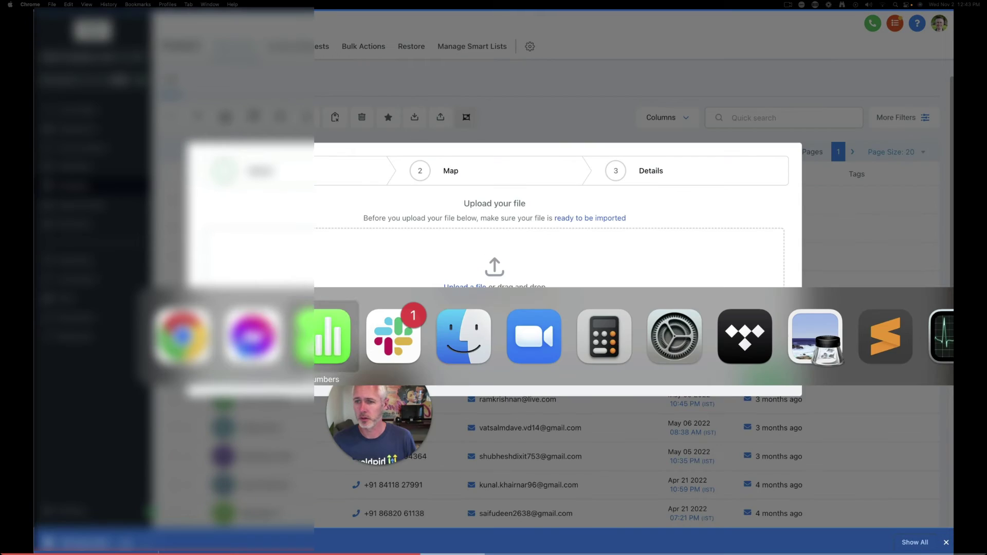
{"action": "key", "text": "space"}
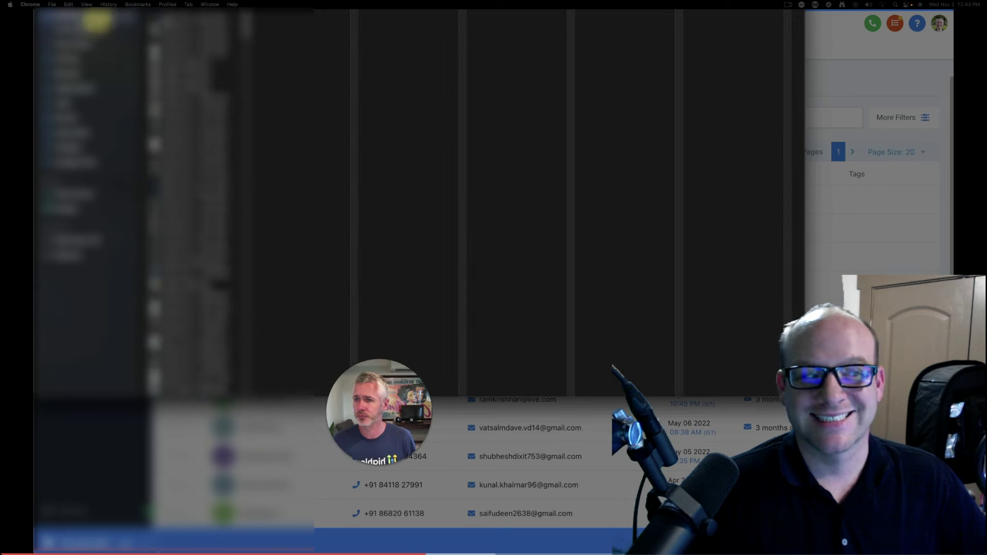
{"action": "left_click_drag", "start_coordinate": [522, 99], "coordinate": [509, 277]}
{"action": "left_click", "coordinate": [767, 380]}
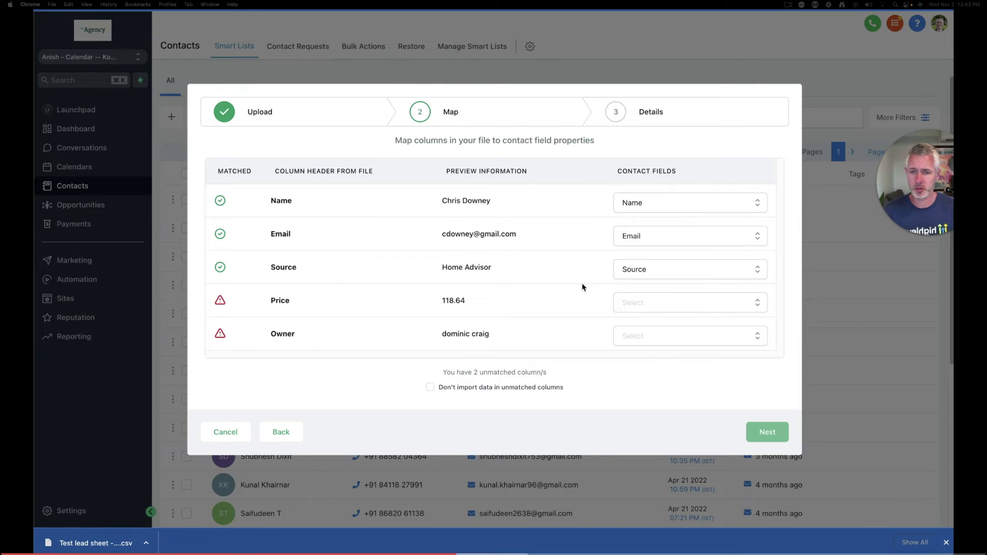
Map the Price column to the Lead Value field
{"action": "left_click", "coordinate": [658, 303]}
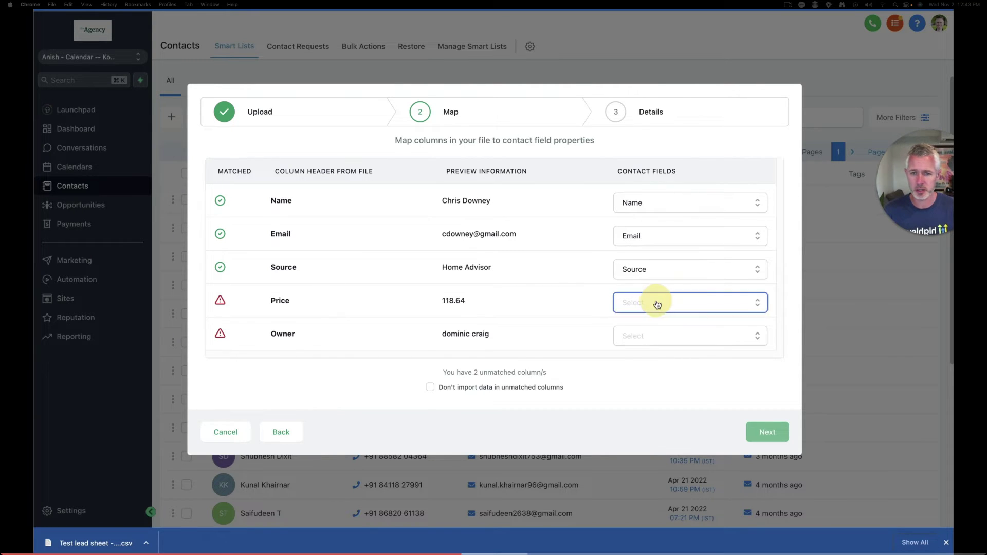
{"action": "left_click", "coordinate": [503, 280]}
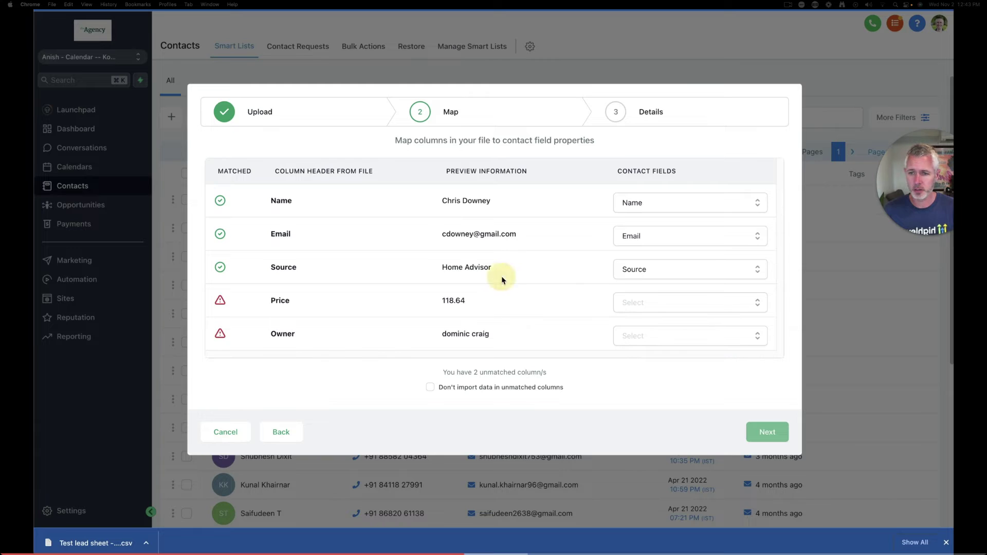
{"action": "left_click", "coordinate": [652, 301]}
{"action": "type", "text": "lead"}
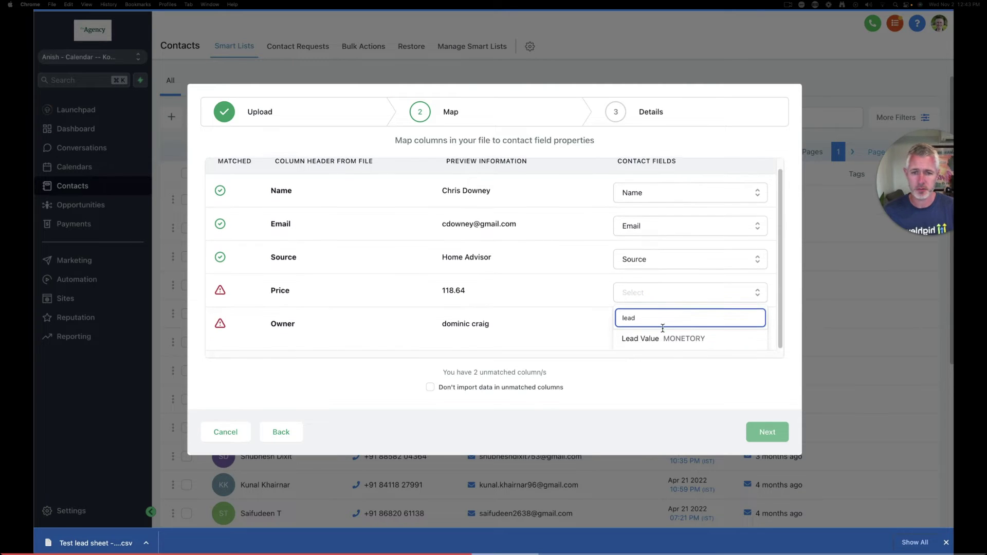
{"action": "left_click", "coordinate": [661, 337]}
Map the Owner column to Assigned, then close the import dialog
{"action": "left_click", "coordinate": [657, 336]}
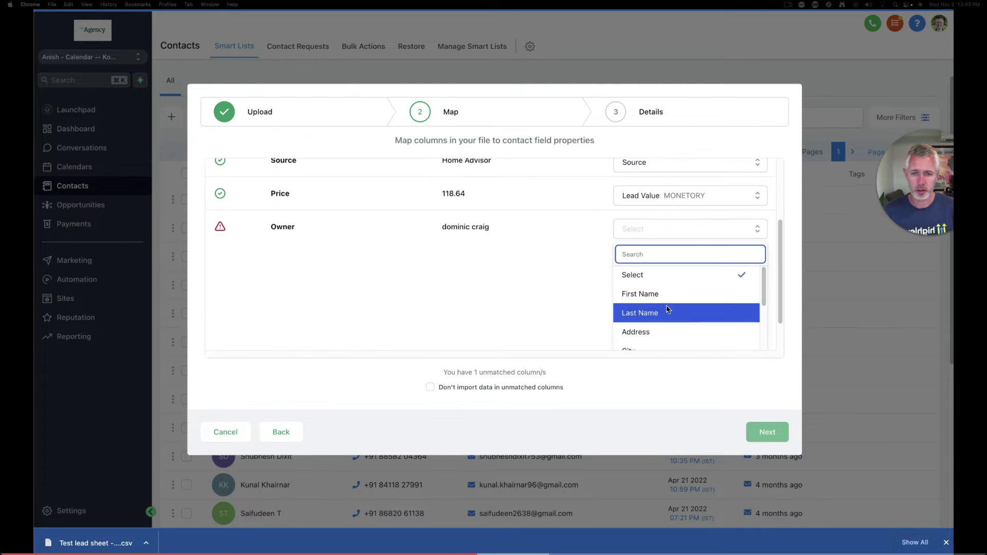
{"action": "scroll", "coordinate": [665, 309], "scroll_direction": "down", "scroll_amount": 5}
{"action": "scroll", "coordinate": [665, 306], "scroll_direction": "down", "scroll_amount": 5}
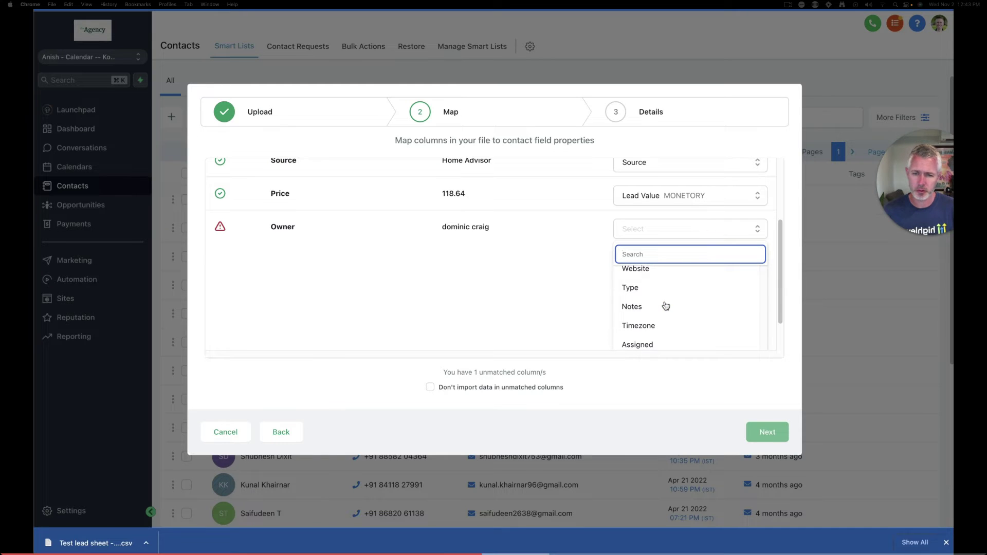
{"action": "left_click", "coordinate": [650, 341]}
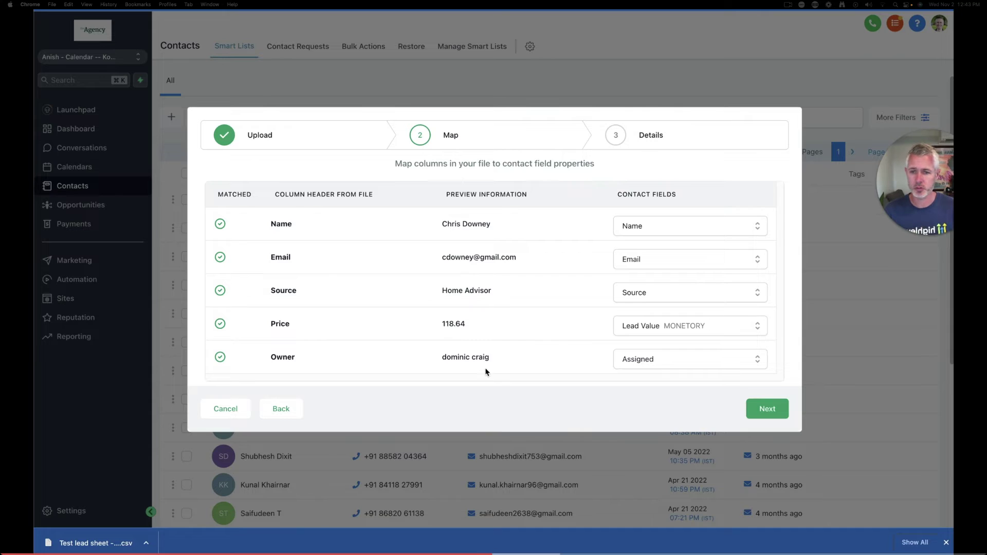
{"action": "left_click_drag", "start_coordinate": [486, 371], "coordinate": [430, 359]}
{"action": "left_click", "coordinate": [245, 414]}
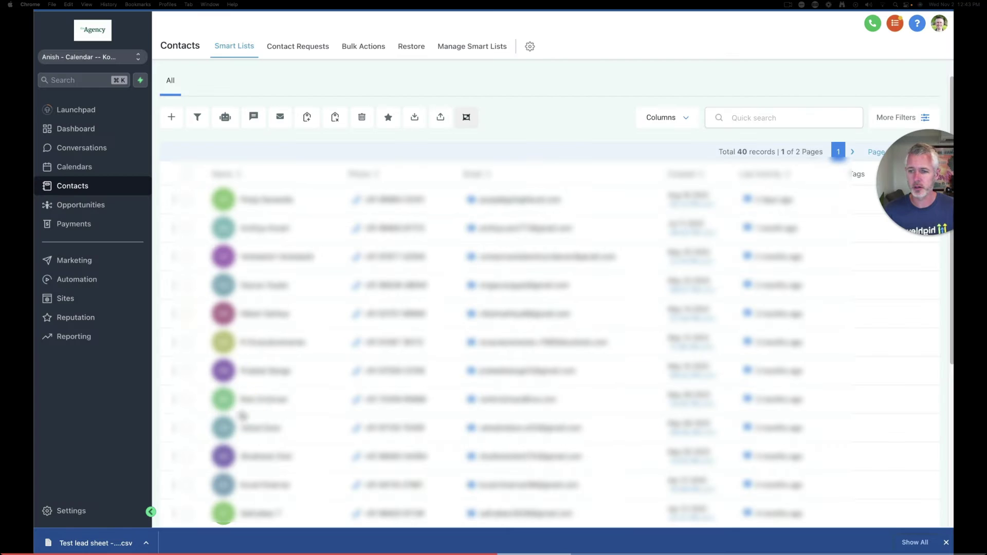
Start a new staff member and fill in their first name, last name and email
{"action": "left_click", "coordinate": [72, 511]}
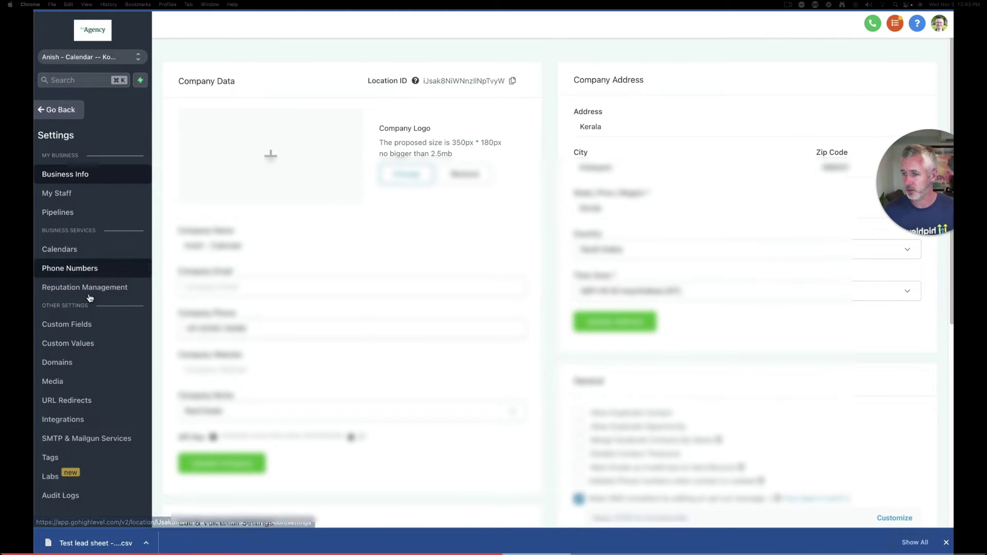
{"action": "left_click", "coordinate": [81, 187]}
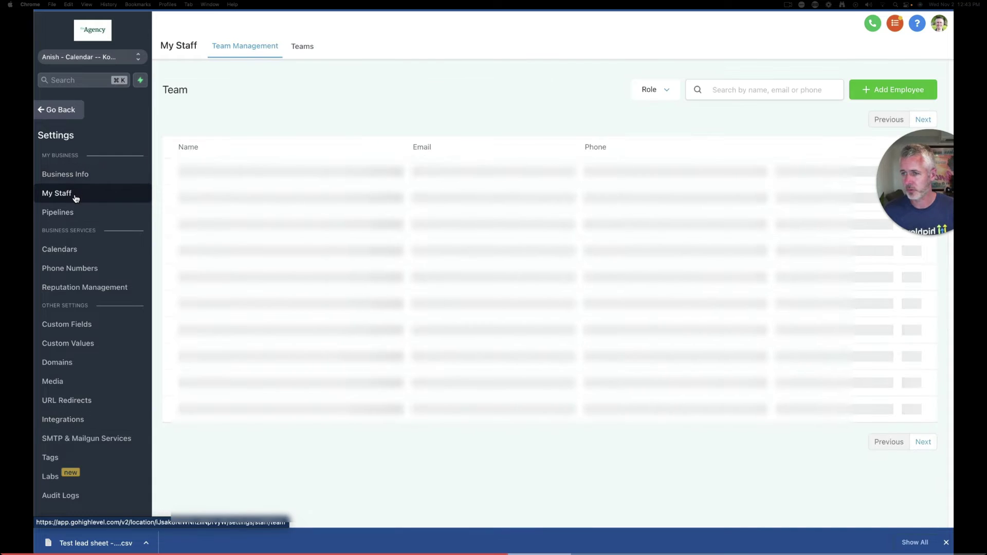
{"action": "left_click", "coordinate": [881, 88]}
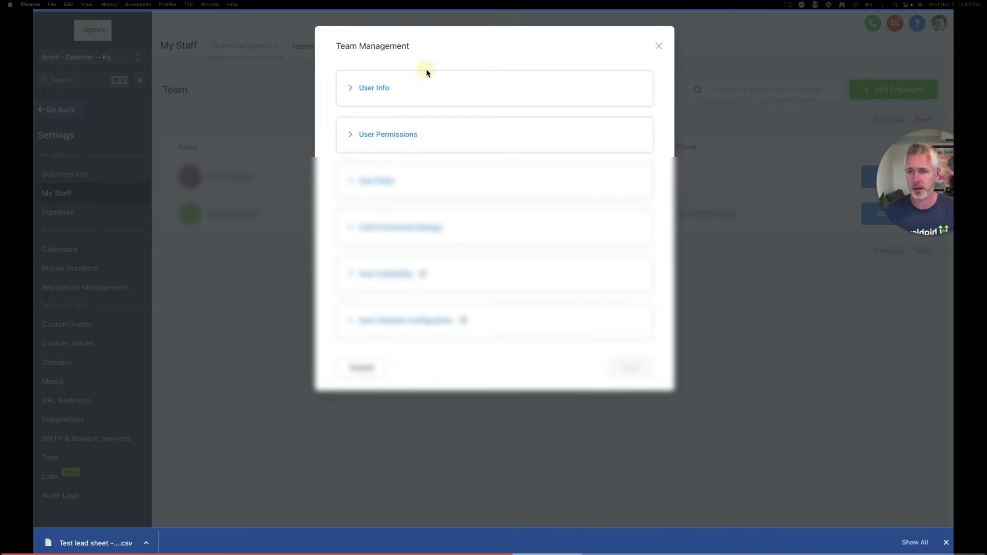
{"action": "left_click", "coordinate": [426, 83]}
{"action": "left_click", "coordinate": [412, 248]}
{"action": "left_click", "coordinate": [392, 256]}
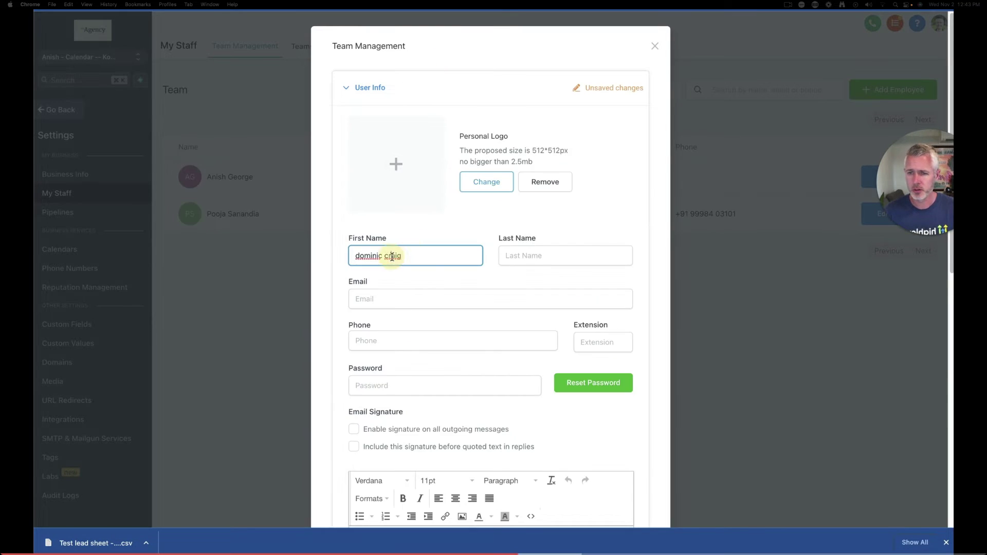
{"action": "left_click", "coordinate": [512, 254]}
{"action": "type", "text": "craig"}
{"action": "left_click", "coordinate": [468, 301]}
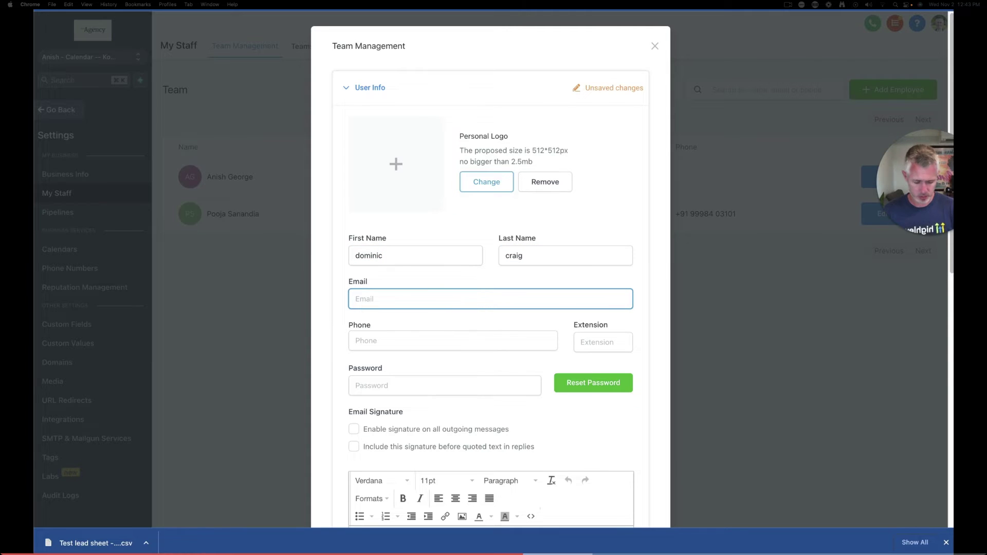
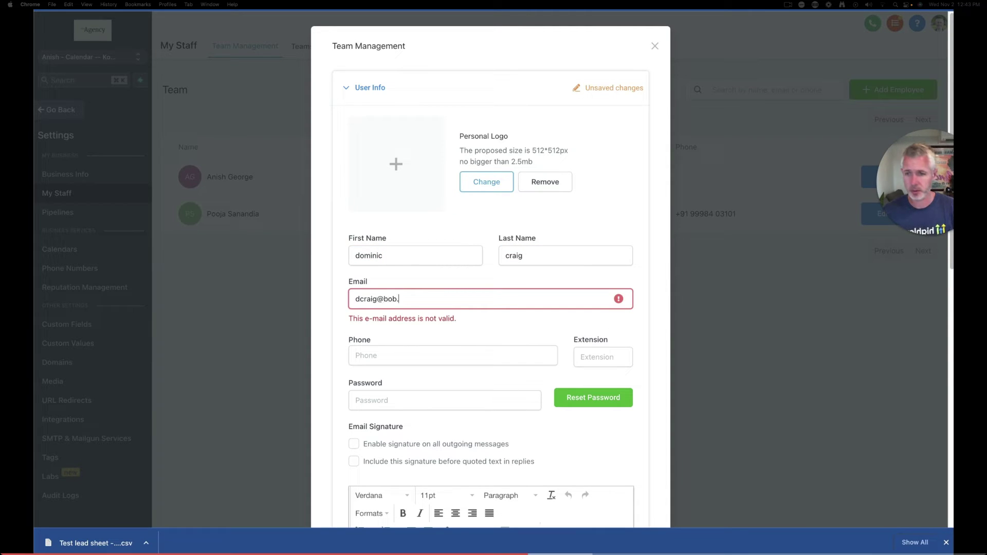
{"action": "scroll", "coordinate": [514, 350], "scroll_direction": "down", "scroll_amount": 10}
Give the new member a valid password and save them to the team
{"action": "left_click", "coordinate": [636, 492]}
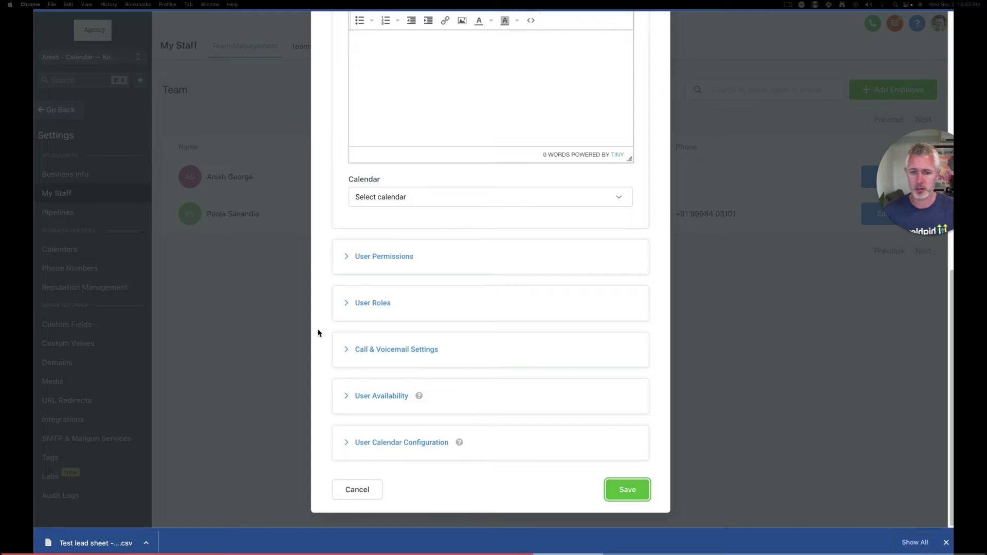
{"action": "scroll", "coordinate": [318, 334], "scroll_direction": "up", "scroll_amount": 10}
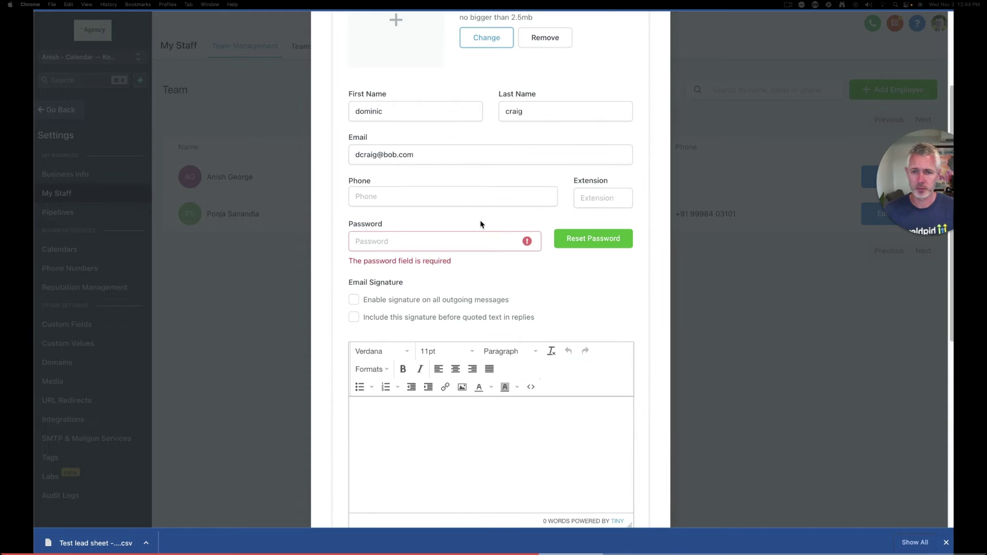
{"action": "left_click", "coordinate": [468, 243]}
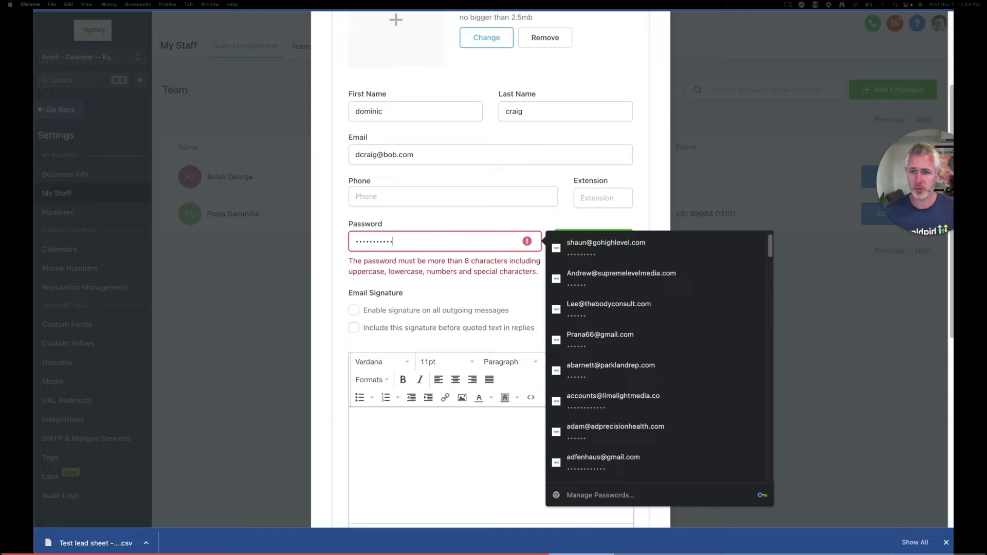
{"action": "key", "text": "super+a"}
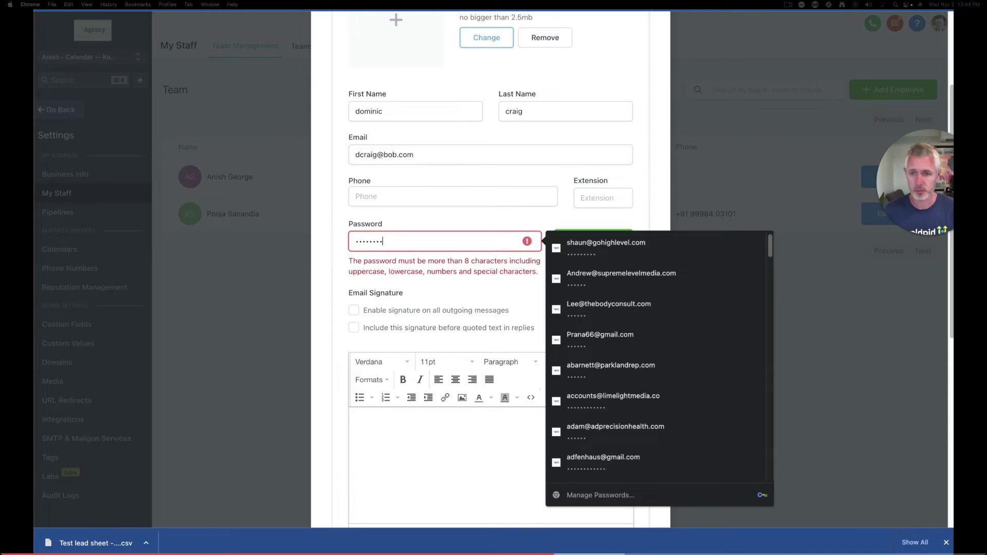
{"action": "left_click", "coordinate": [441, 273]}
{"action": "scroll", "coordinate": [514, 360], "scroll_direction": "down", "scroll_amount": 7}
{"action": "left_click", "coordinate": [623, 491]}
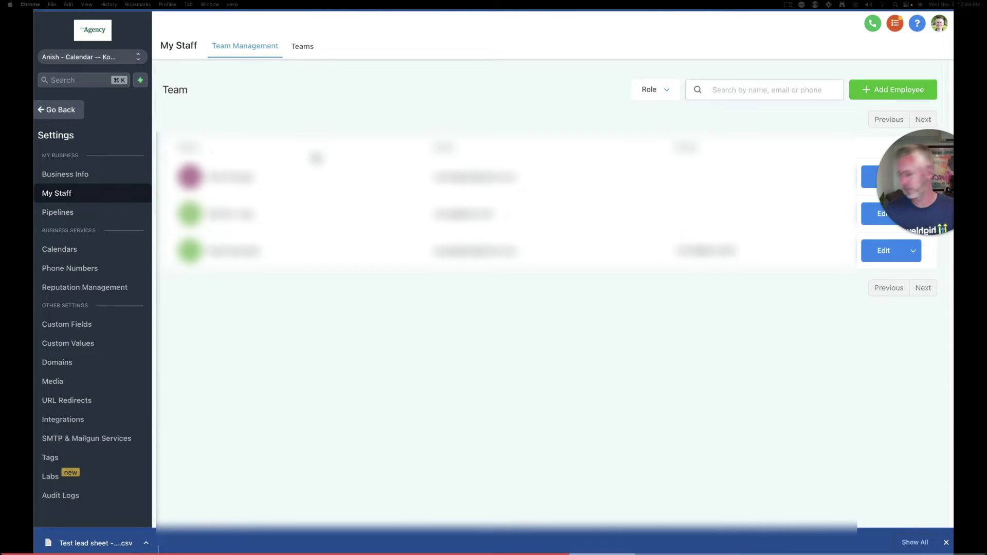
Create a new workflow from scratch named 'Create Opp'
{"action": "left_click", "coordinate": [60, 110]}
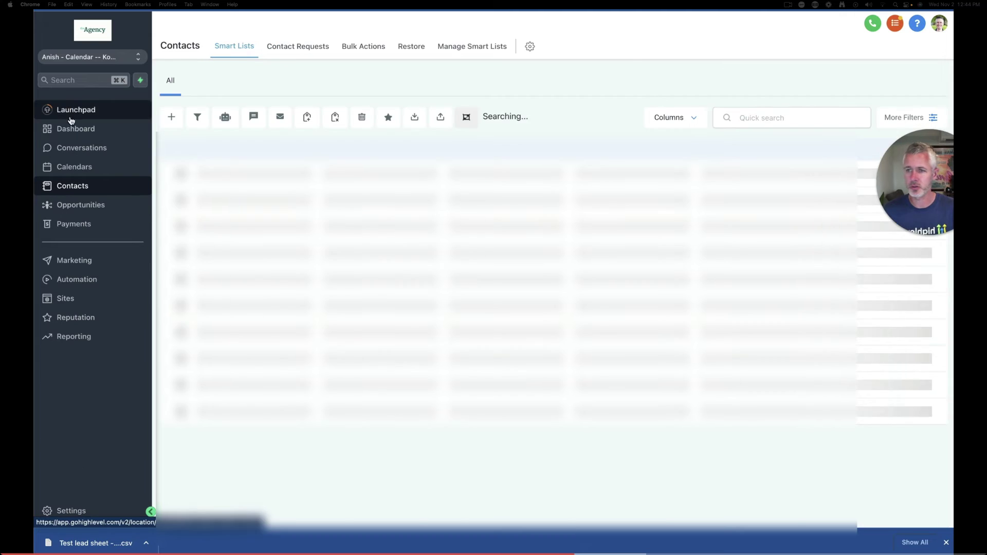
{"action": "left_click", "coordinate": [72, 279]}
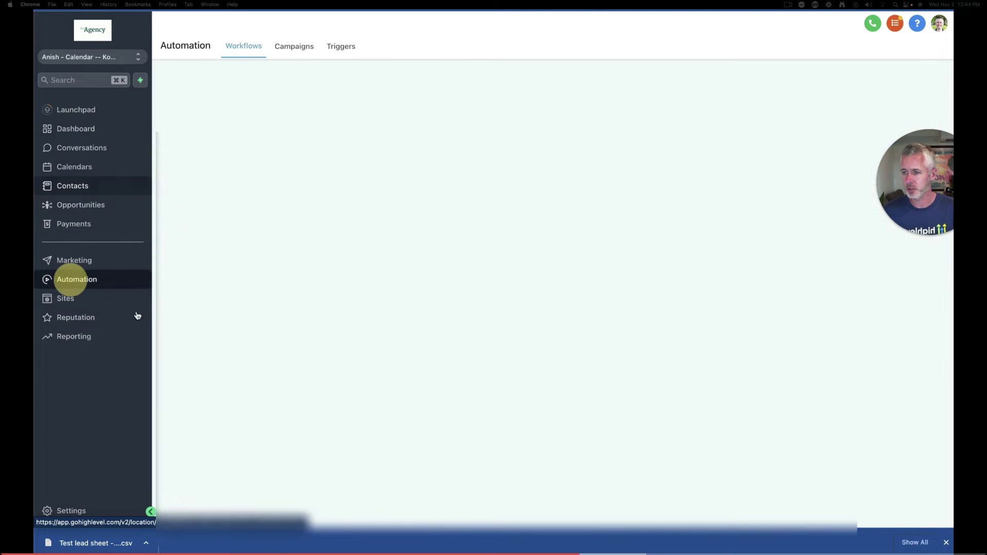
{"action": "left_click", "coordinate": [881, 93]}
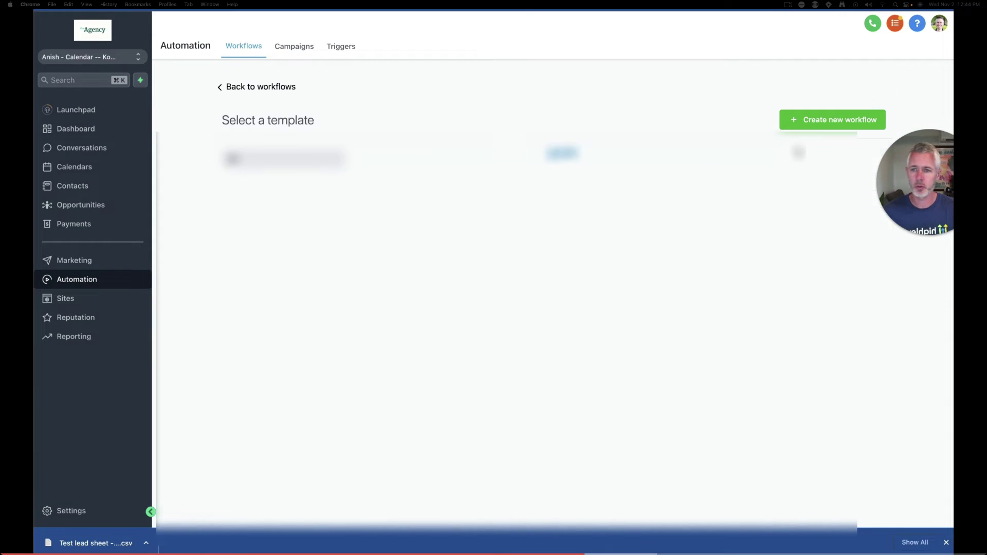
{"action": "left_click", "coordinate": [667, 278]}
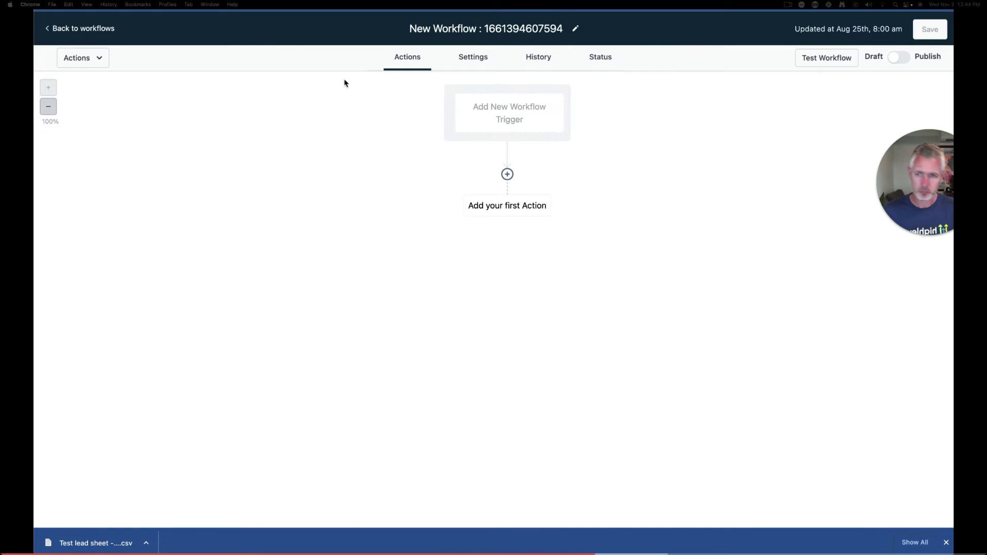
{"action": "left_click", "coordinate": [450, 25]}
{"action": "triple_click", "coordinate": [450, 26]}
{"action": "type", "text": "Create"}
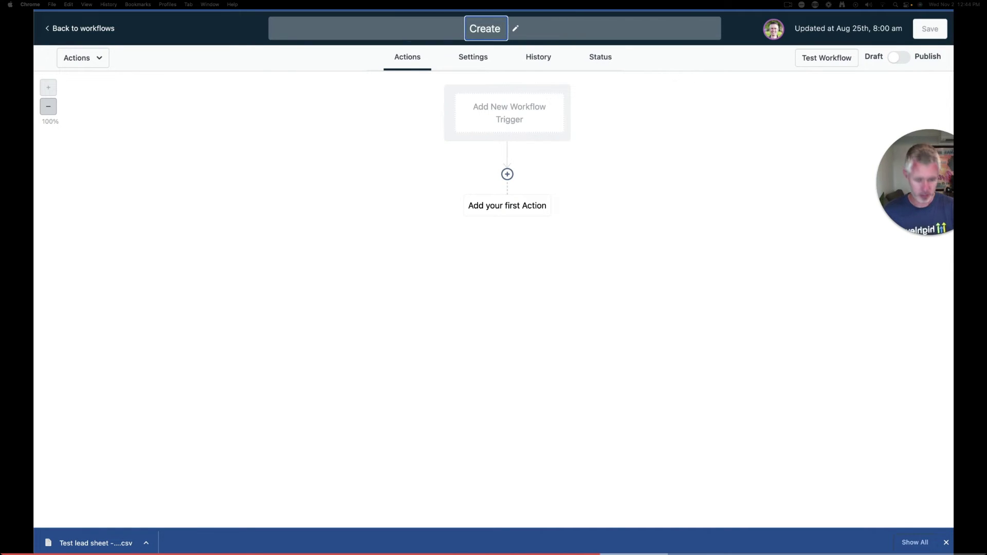
{"action": "type", "text": " Opp"}
{"action": "left_click", "coordinate": [674, 168]}
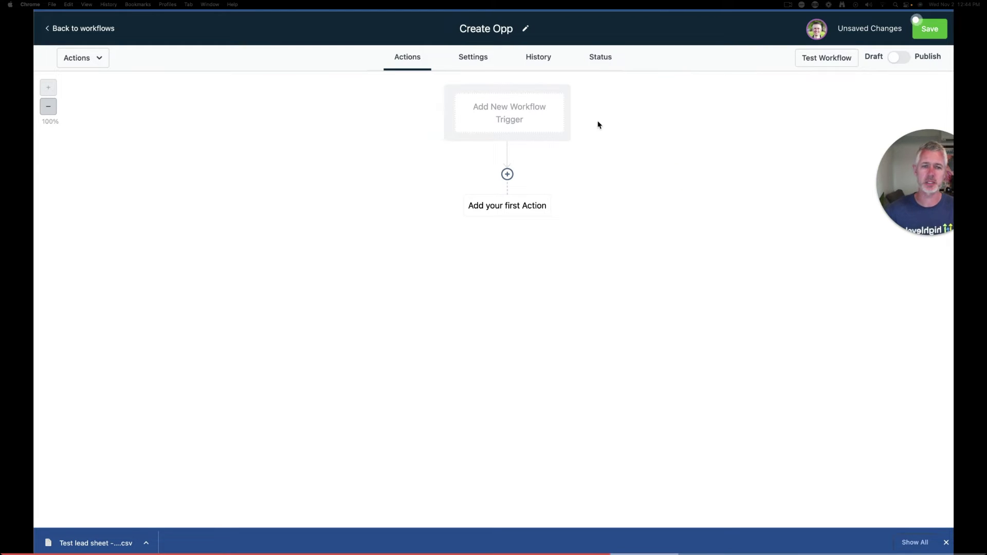
Set the workflow trigger to Contact Created
{"action": "left_click", "coordinate": [516, 133]}
{"action": "left_click", "coordinate": [657, 81]}
{"action": "type", "text": "contact"}
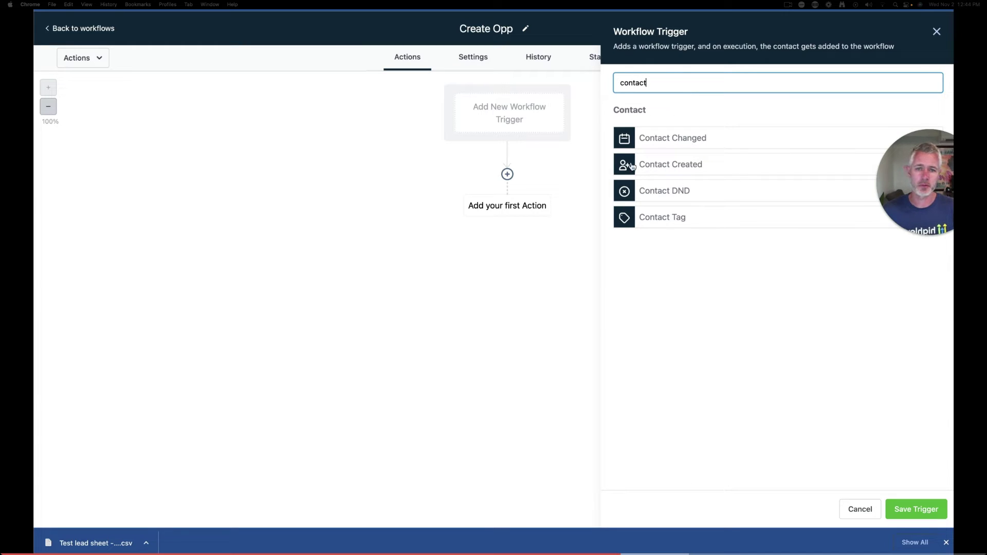
{"action": "left_click", "coordinate": [669, 165]}
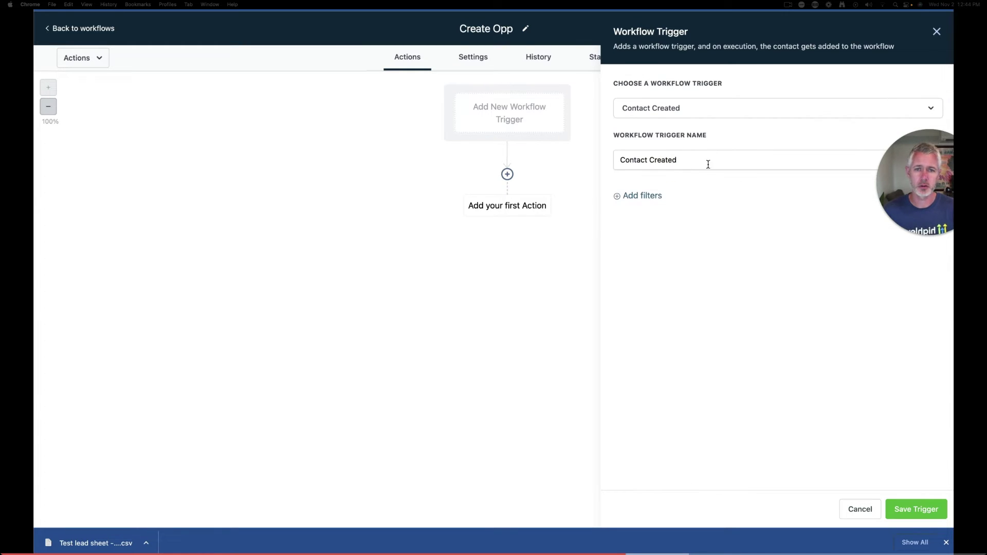
{"action": "left_click", "coordinate": [910, 509]}
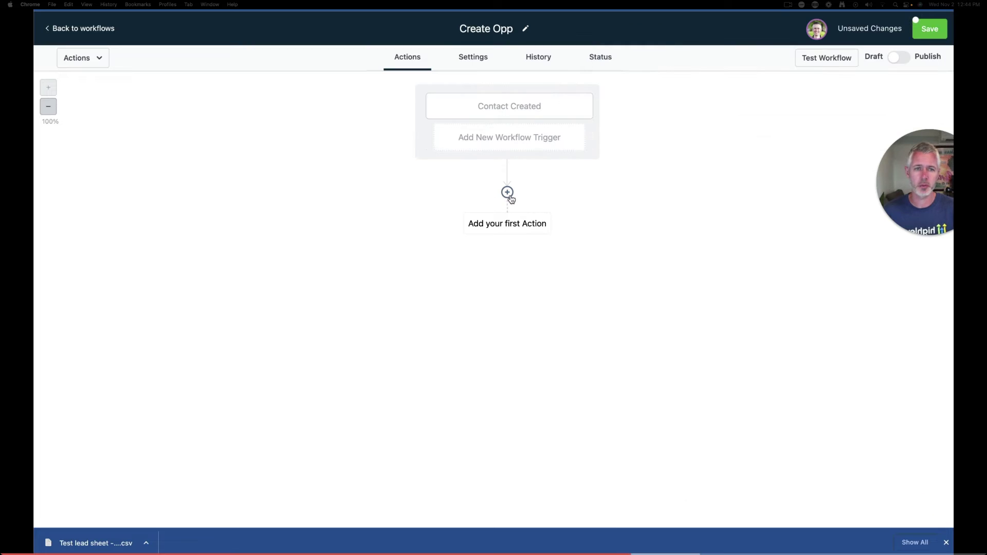
Add a Create/Update Opportunity action into YOUR PROMOTION Pipeline's New Leads stage
{"action": "left_click", "coordinate": [508, 192]}
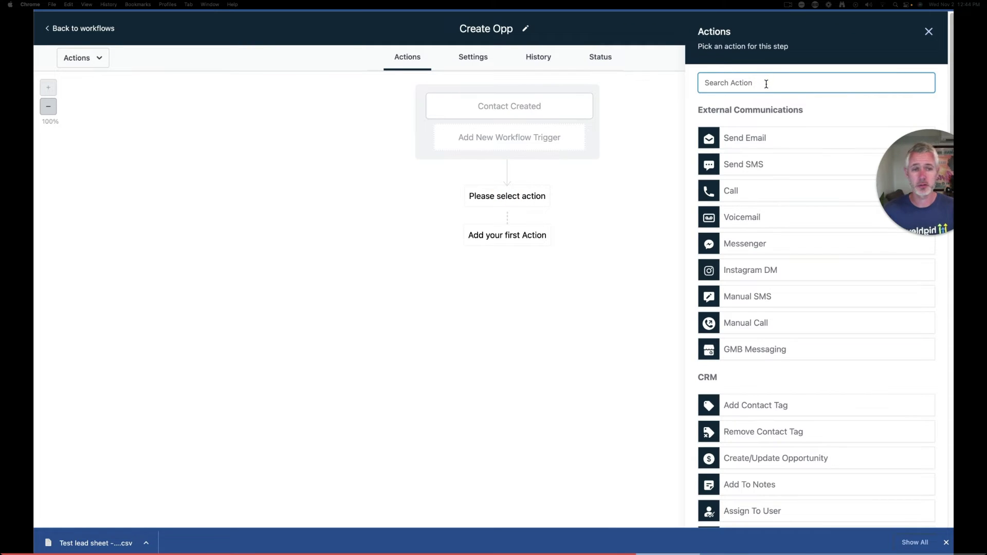
{"action": "type", "text": "op"}
{"action": "left_click", "coordinate": [781, 138]}
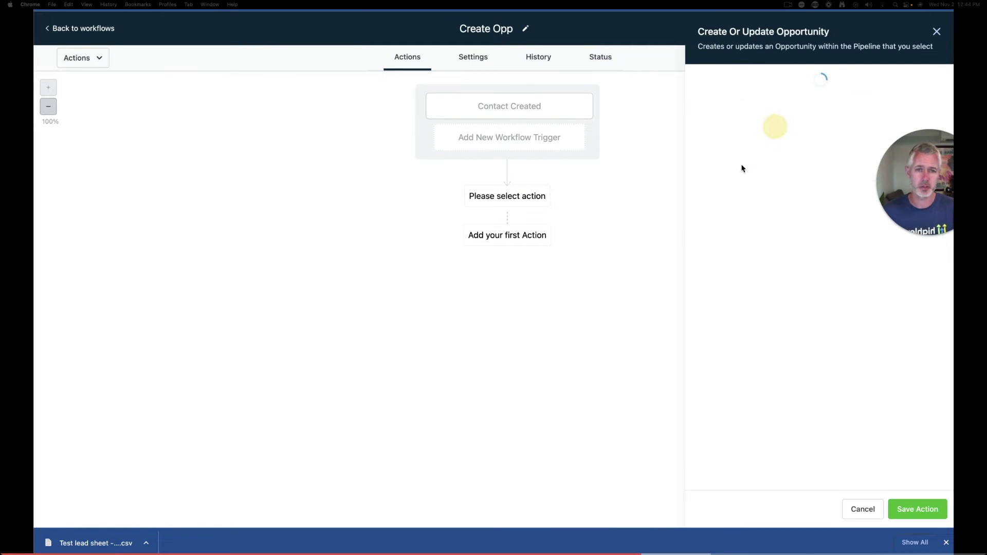
{"action": "left_click", "coordinate": [743, 151]}
{"action": "left_click", "coordinate": [754, 199]}
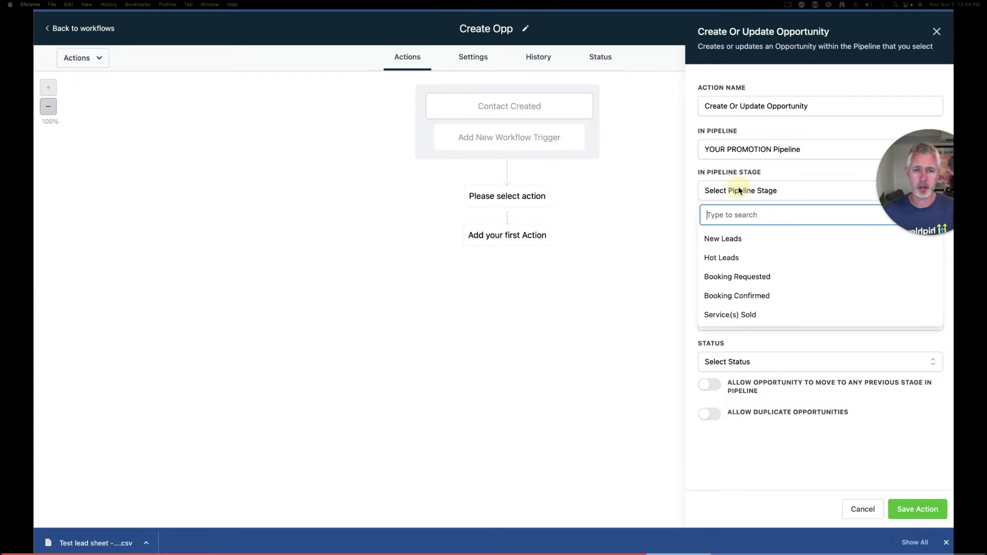
{"action": "left_click", "coordinate": [745, 237]}
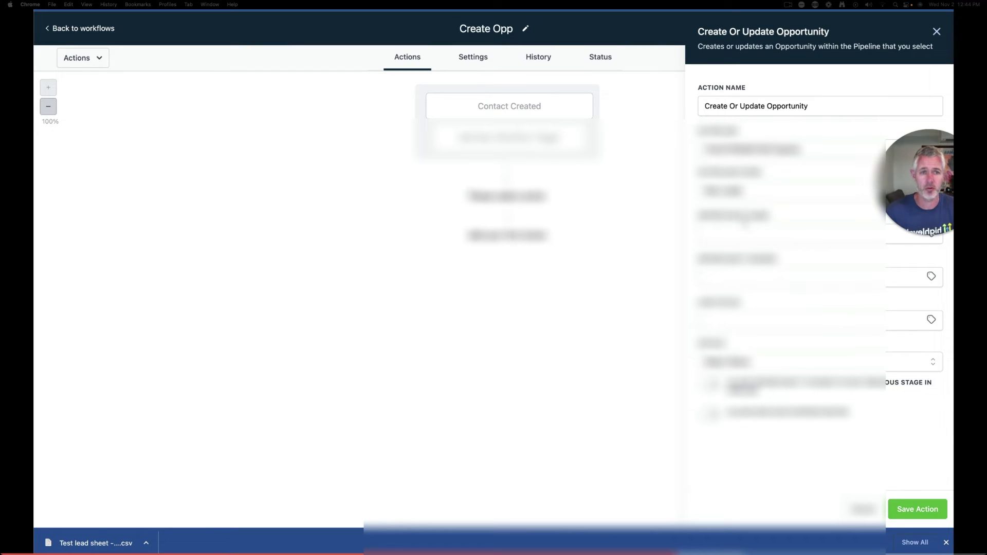
{"action": "key", "text": "super+Tab"}
{"action": "key", "text": "super+Tab"}
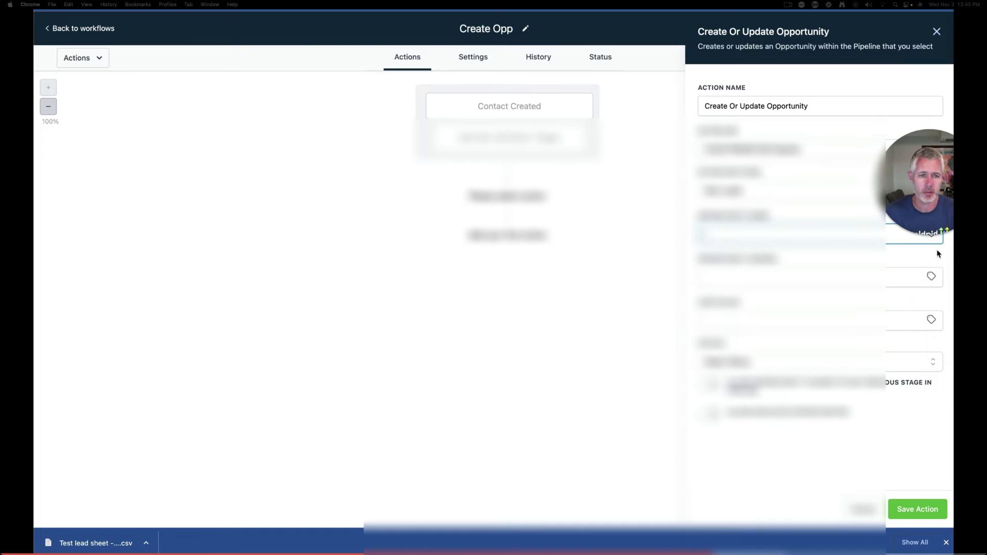
Fill the opportunity name and source from the contact's full name and source
{"action": "left_click", "coordinate": [932, 233]}
{"action": "left_click", "coordinate": [898, 282]}
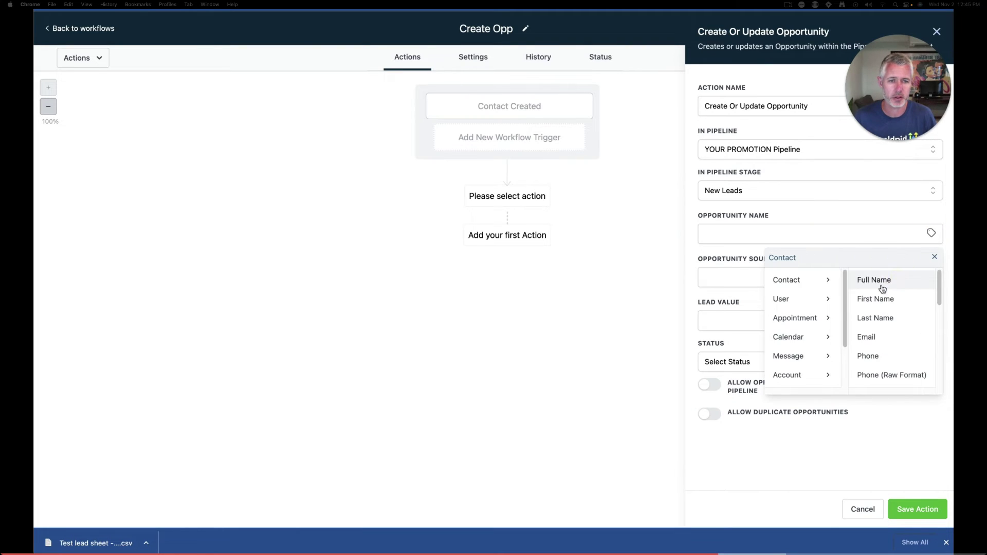
{"action": "left_click", "coordinate": [877, 279]}
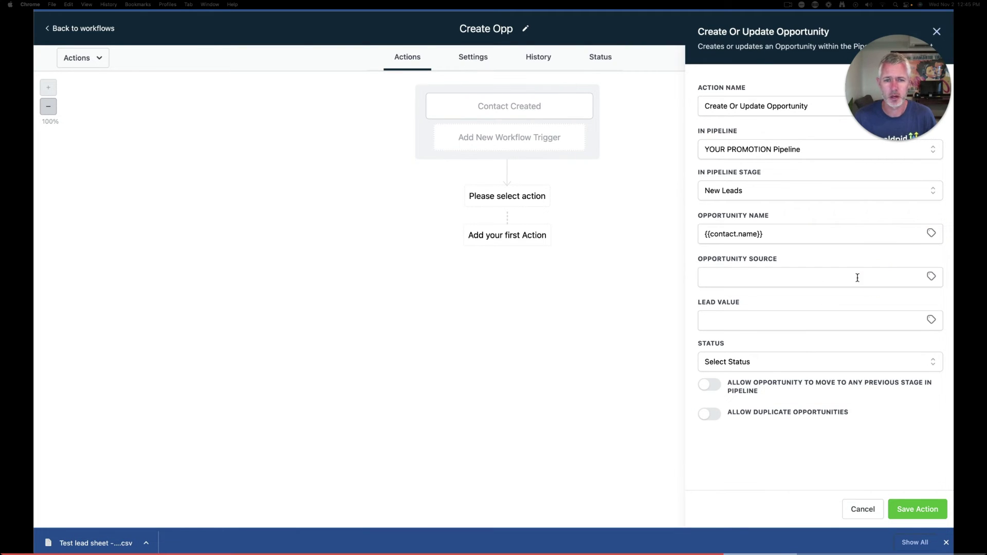
{"action": "left_click", "coordinate": [932, 276]}
{"action": "left_click", "coordinate": [823, 323]}
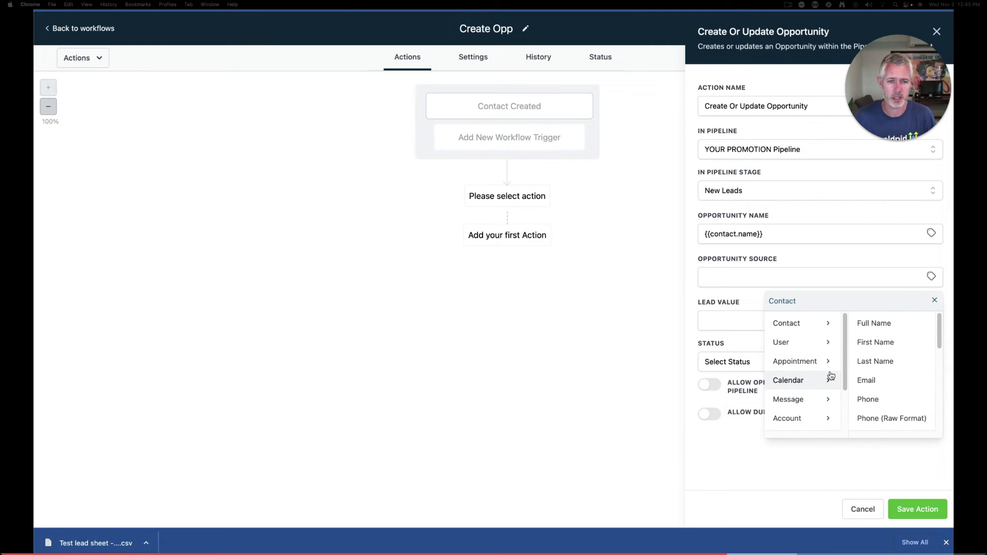
{"action": "scroll", "coordinate": [869, 362], "scroll_direction": "down", "scroll_amount": 3}
{"action": "left_click", "coordinate": [870, 361]}
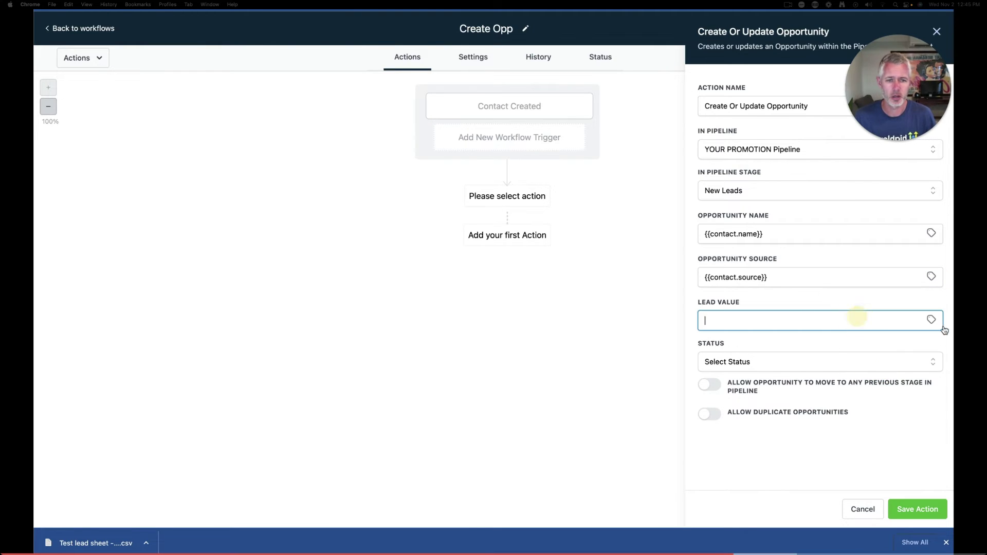
Take lead value from the contact's Lead Value, set status Open, and save the action
{"action": "left_click", "coordinate": [931, 320]}
{"action": "left_click", "coordinate": [886, 367]}
{"action": "left_click", "coordinate": [897, 367]}
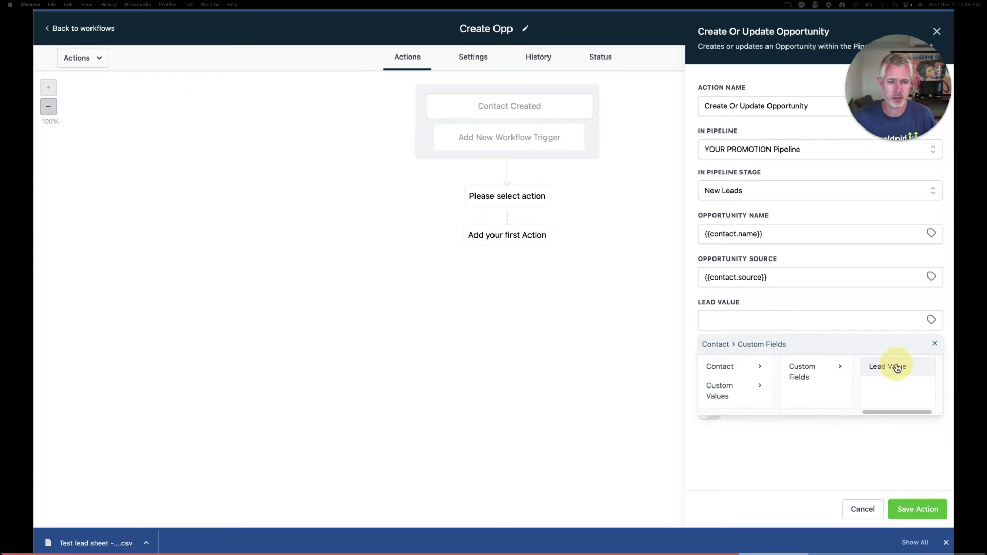
{"action": "left_click", "coordinate": [891, 367]}
{"action": "left_click", "coordinate": [732, 366]}
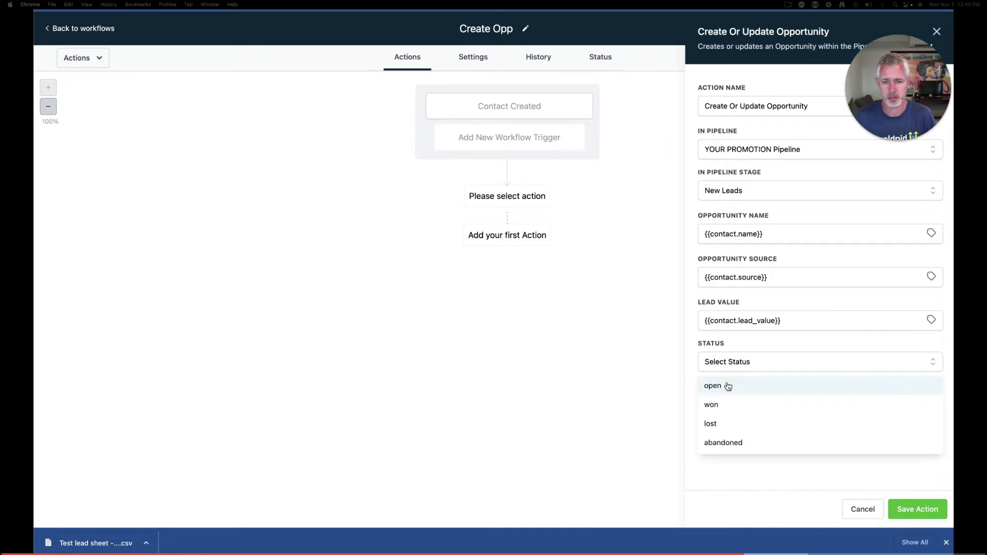
{"action": "left_click", "coordinate": [728, 385]}
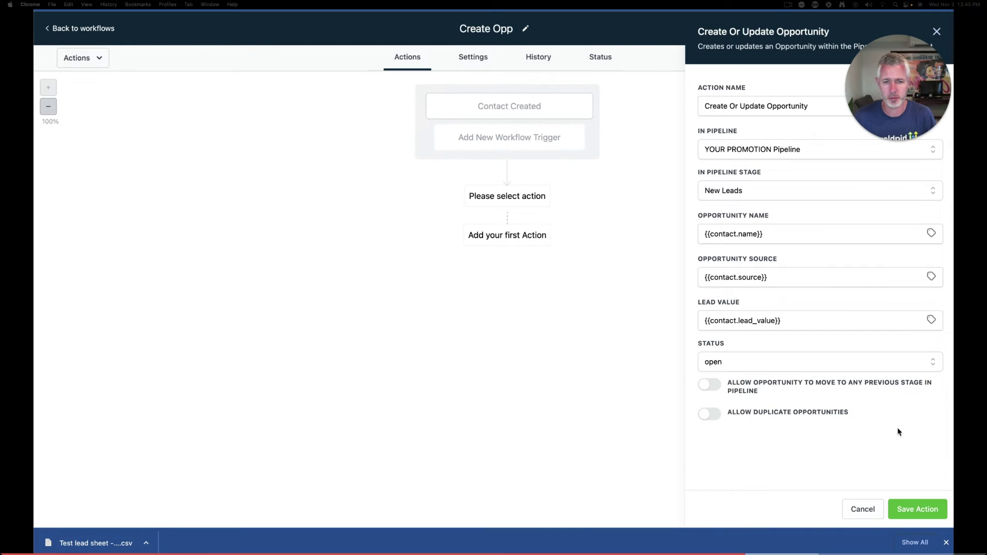
{"action": "left_click", "coordinate": [920, 510]}
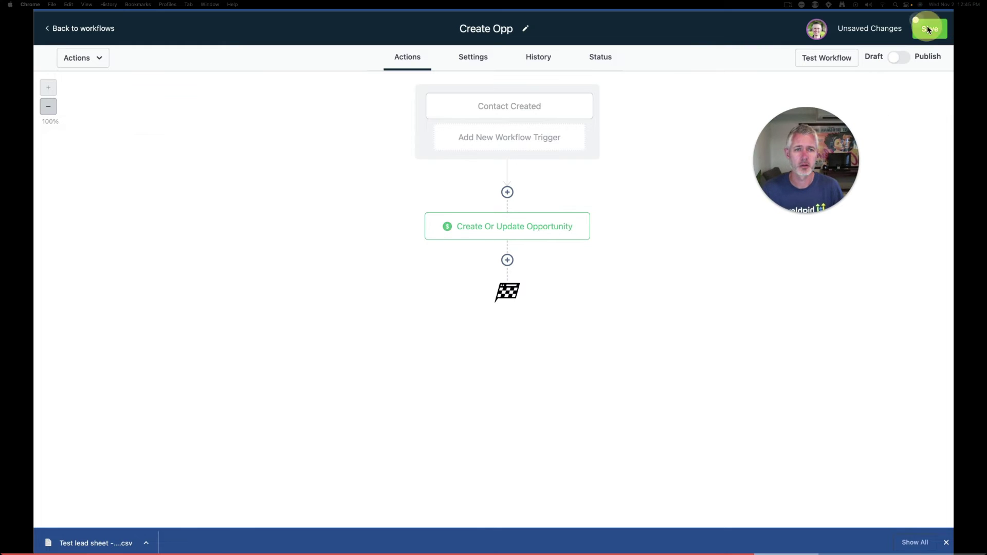
Publish and save the workflow, then go back to the workflows list
{"action": "left_click", "coordinate": [899, 58]}
{"action": "left_click", "coordinate": [930, 28]}
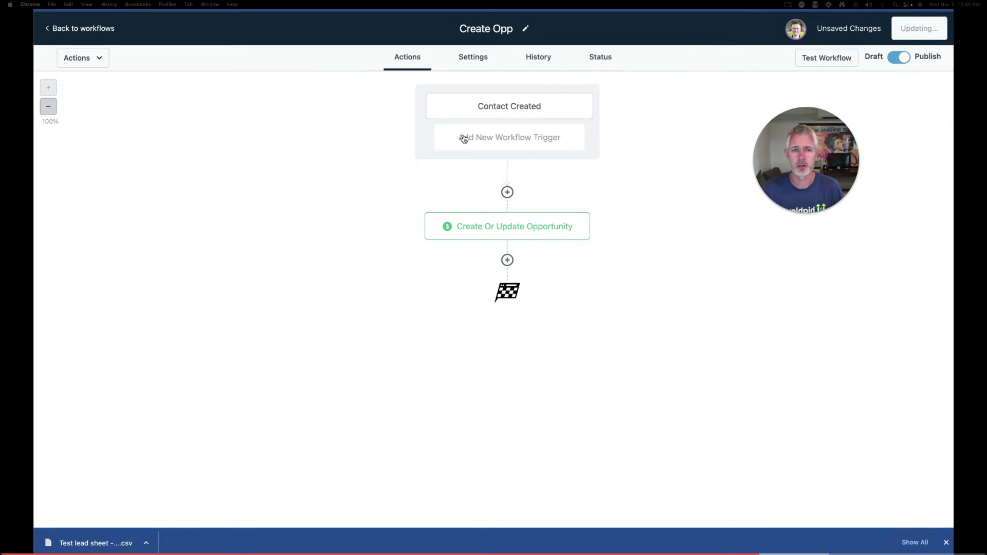
{"action": "left_click", "coordinate": [81, 30]}
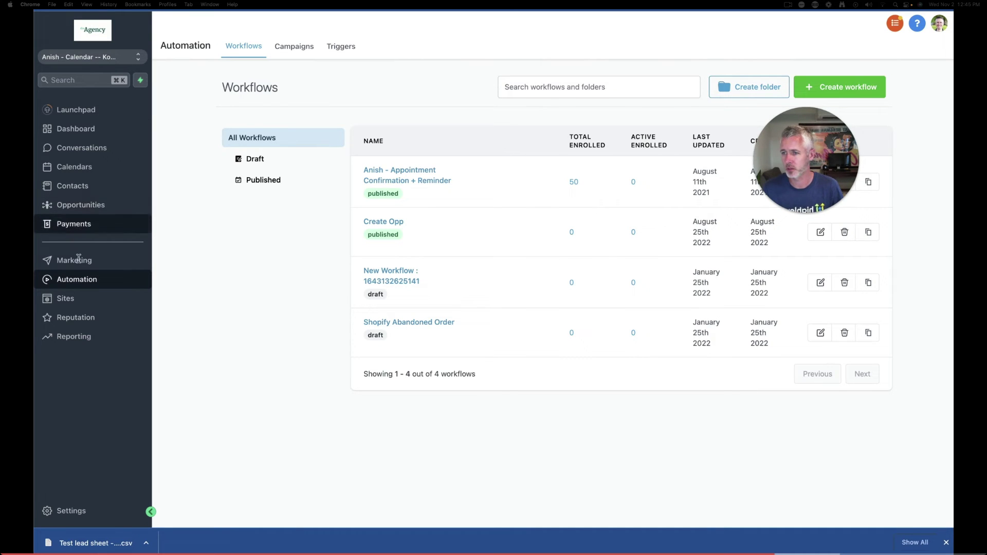
Start a contact import from the Contacts list and upload 'Test lead sheet - Sheet1.csv'
{"action": "left_click", "coordinate": [80, 186]}
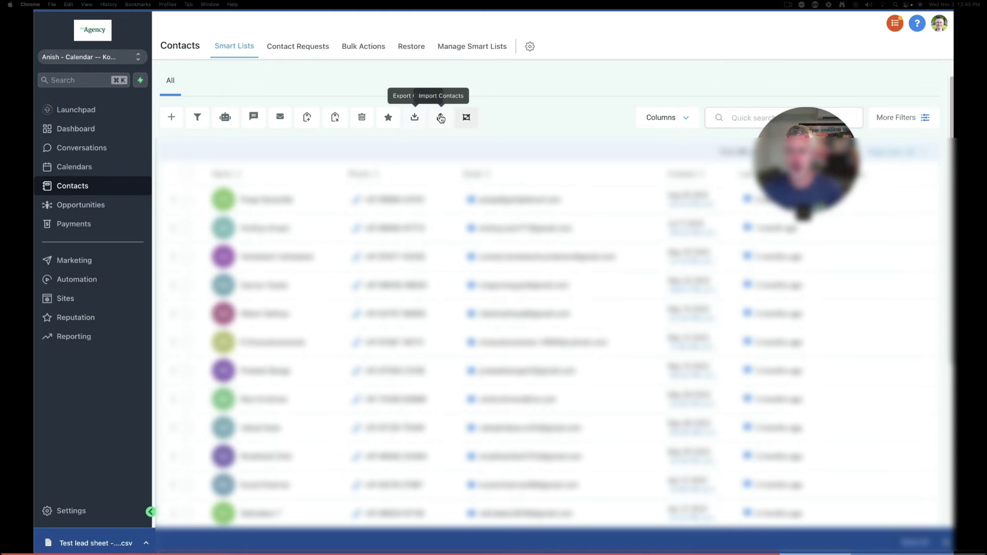
{"action": "left_click", "coordinate": [441, 117]}
{"action": "key", "text": "super+Tab"}
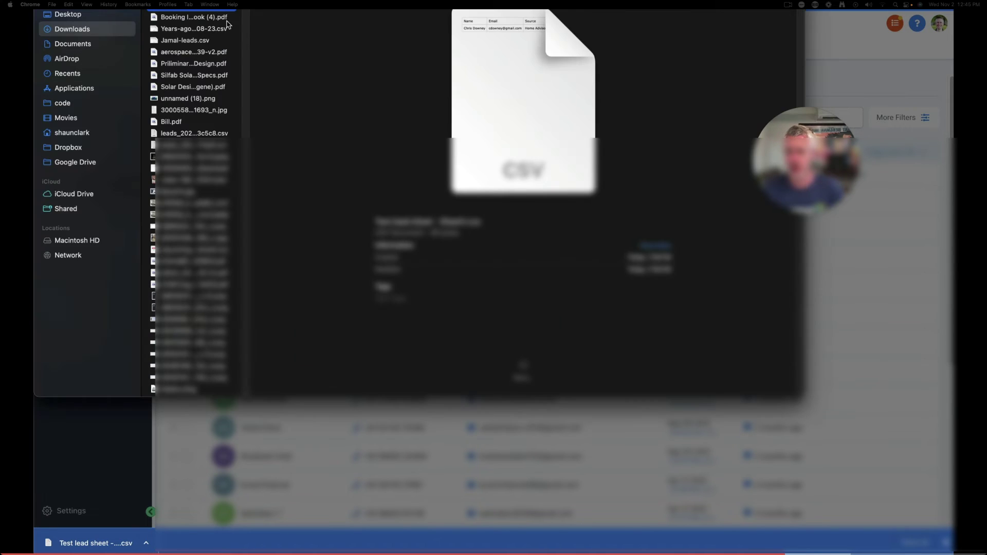
{"action": "left_click_drag", "start_coordinate": [524, 154], "coordinate": [429, 279]}
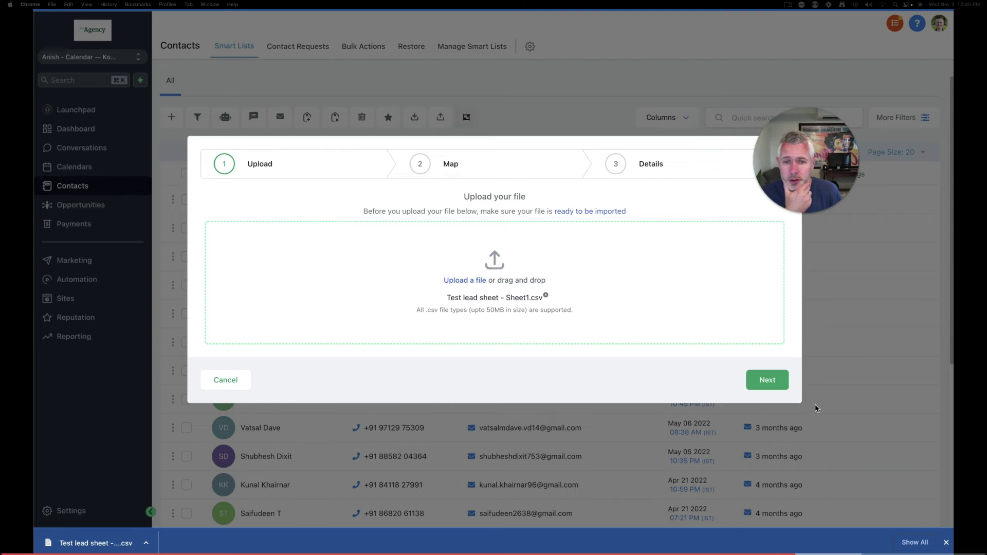
{"action": "left_click", "coordinate": [763, 379]}
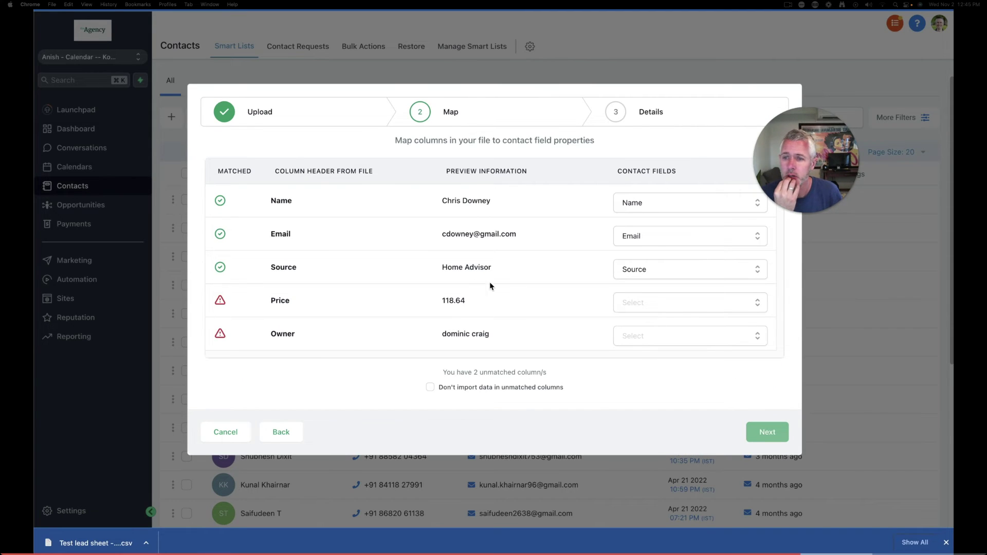
Map the Price column to Lead Value and the Owner column to Assigned
{"action": "left_click", "coordinate": [684, 307]}
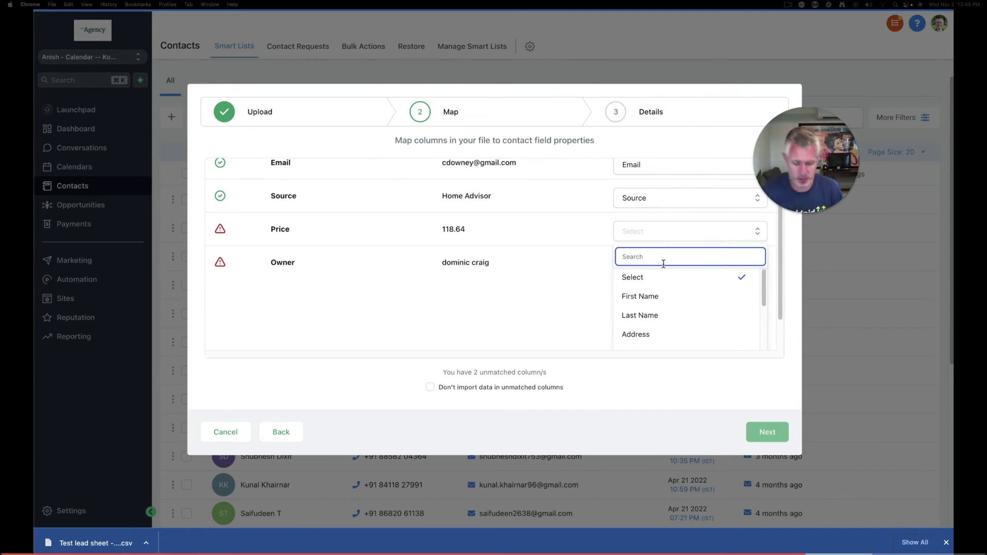
{"action": "type", "text": "le"}
{"action": "left_click", "coordinate": [661, 337]}
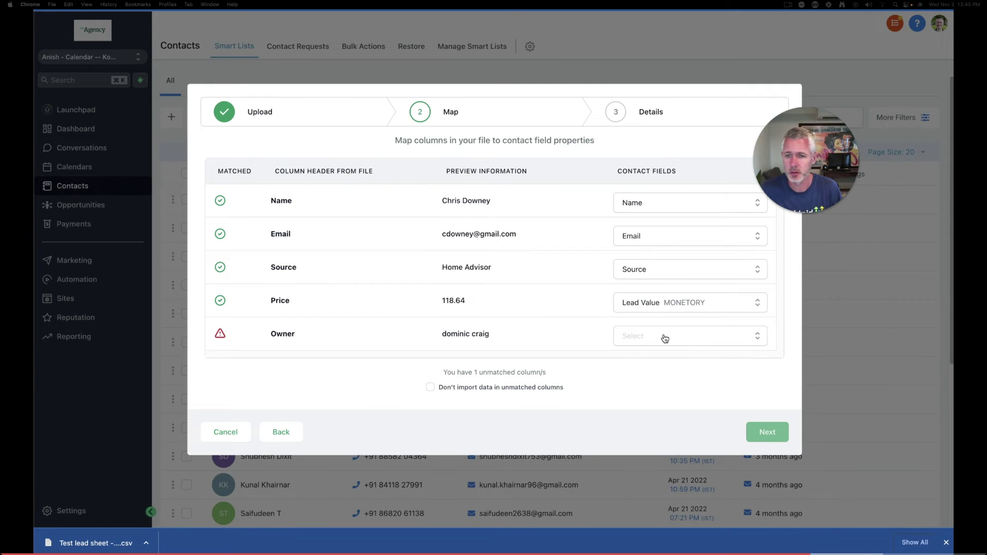
{"action": "left_click", "coordinate": [662, 335]}
{"action": "type", "text": "ass"}
{"action": "left_click", "coordinate": [649, 338]}
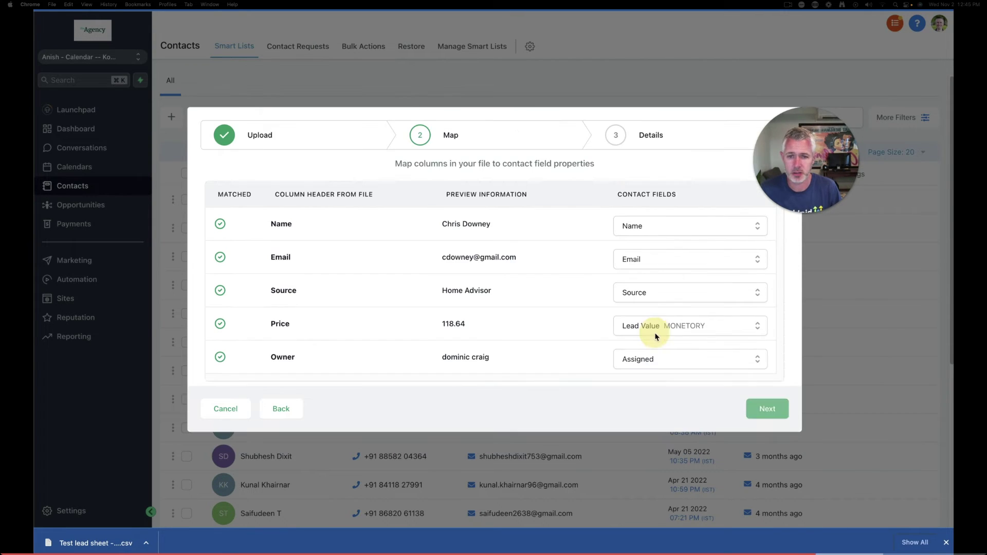
{"action": "left_click", "coordinate": [779, 413]}
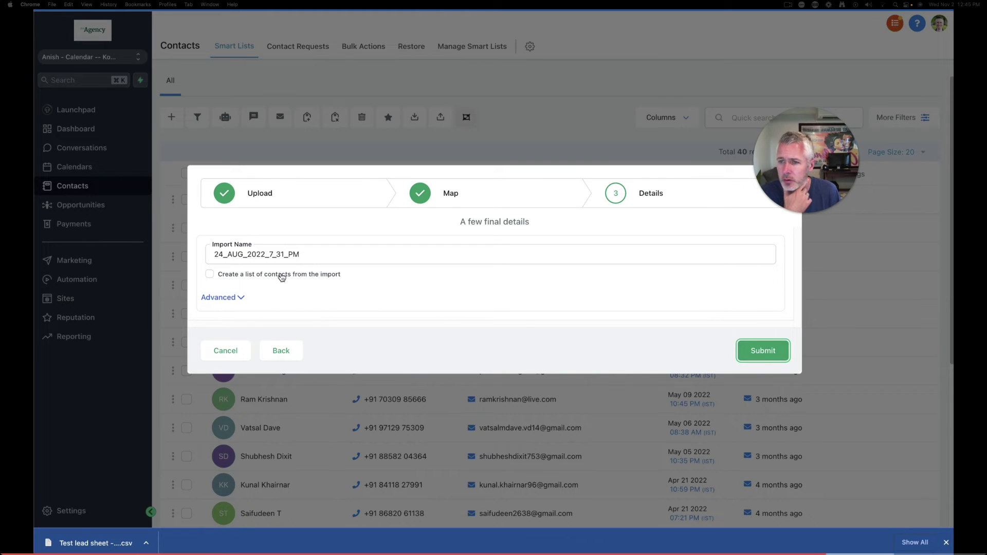
Leave the advanced add-to-workflow option turned off and submit the import
{"action": "left_click", "coordinate": [229, 298]}
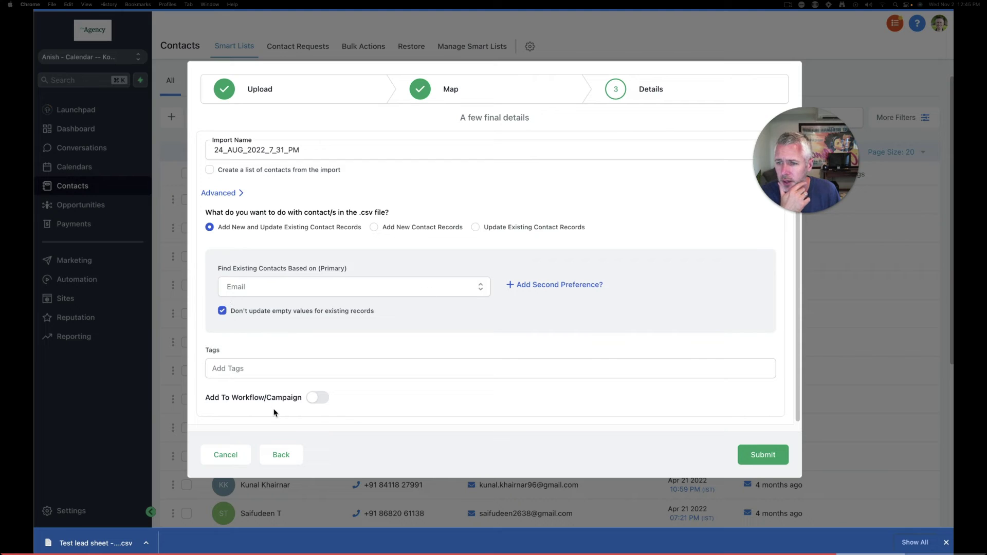
{"action": "left_click", "coordinate": [315, 400]}
{"action": "left_click", "coordinate": [315, 400]}
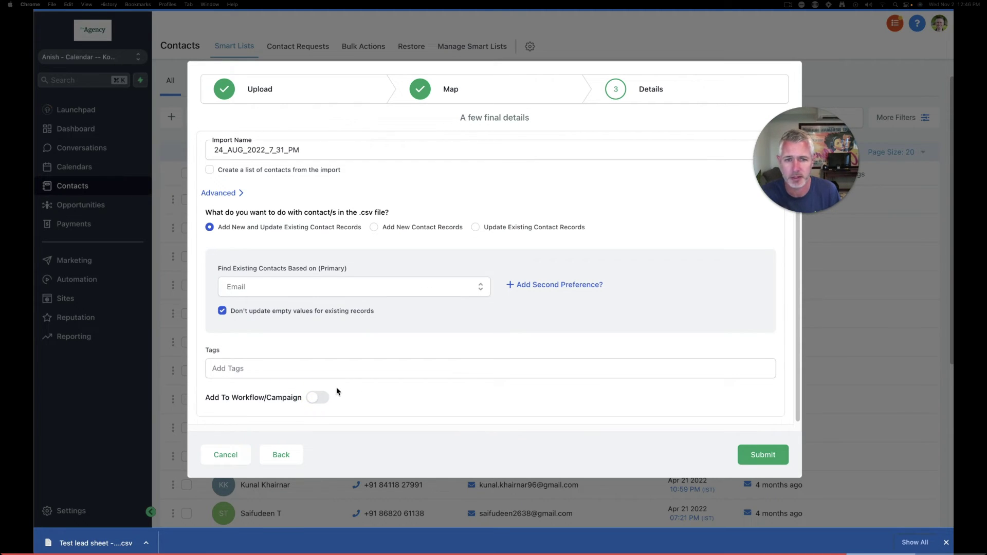
{"action": "left_click", "coordinate": [318, 397]}
{"action": "left_click", "coordinate": [286, 386]}
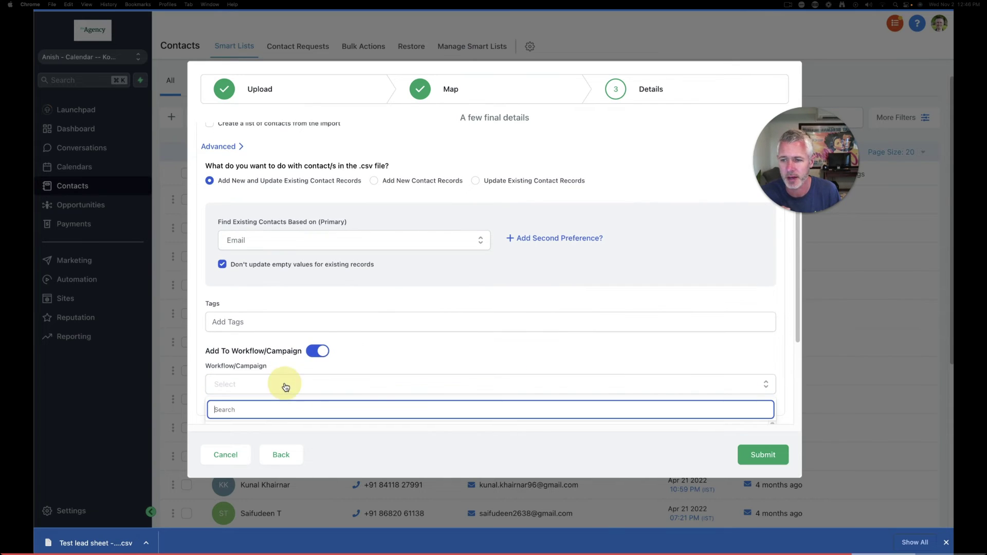
{"action": "scroll", "coordinate": [431, 360], "scroll_direction": "down", "scroll_amount": 5}
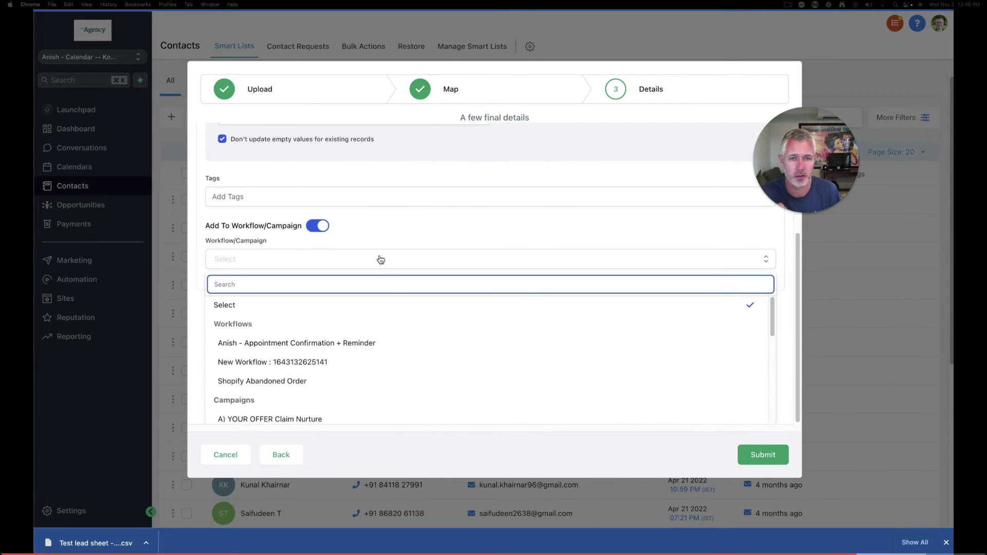
{"action": "left_click", "coordinate": [360, 226]}
{"action": "left_click", "coordinate": [319, 351]}
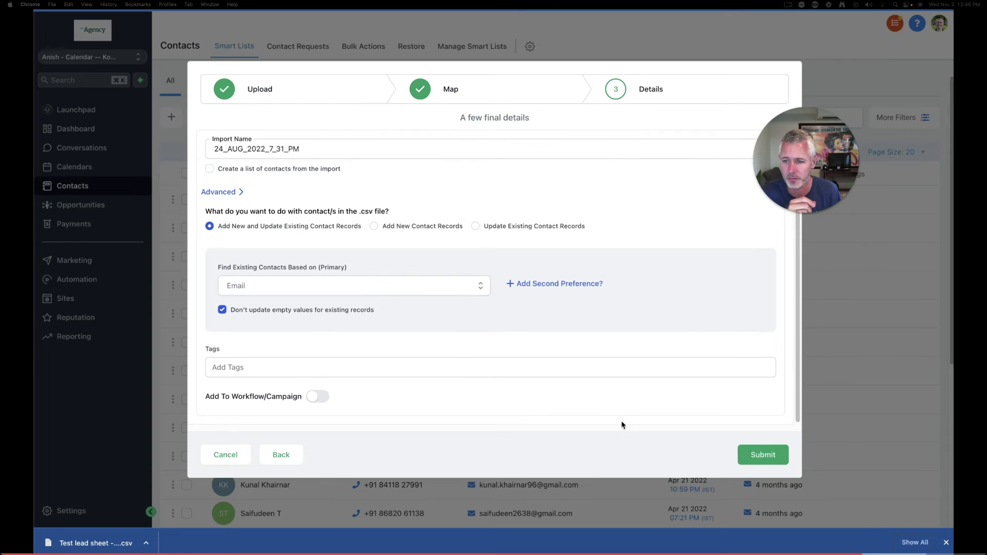
{"action": "left_click", "coordinate": [763, 455]}
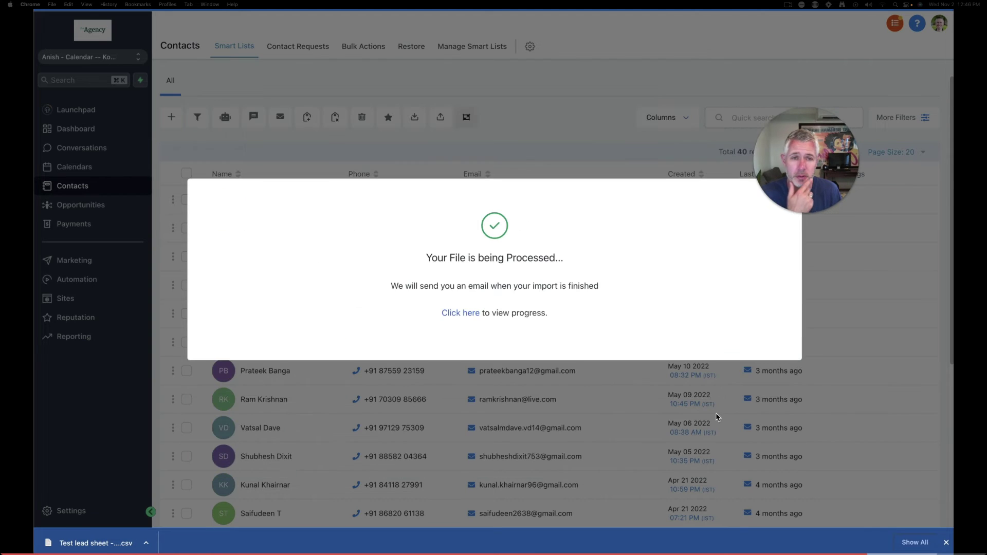
Confirm the imported contact shows lead value 118.64, then go to the Opportunities board
{"action": "left_click", "coordinate": [469, 312]}
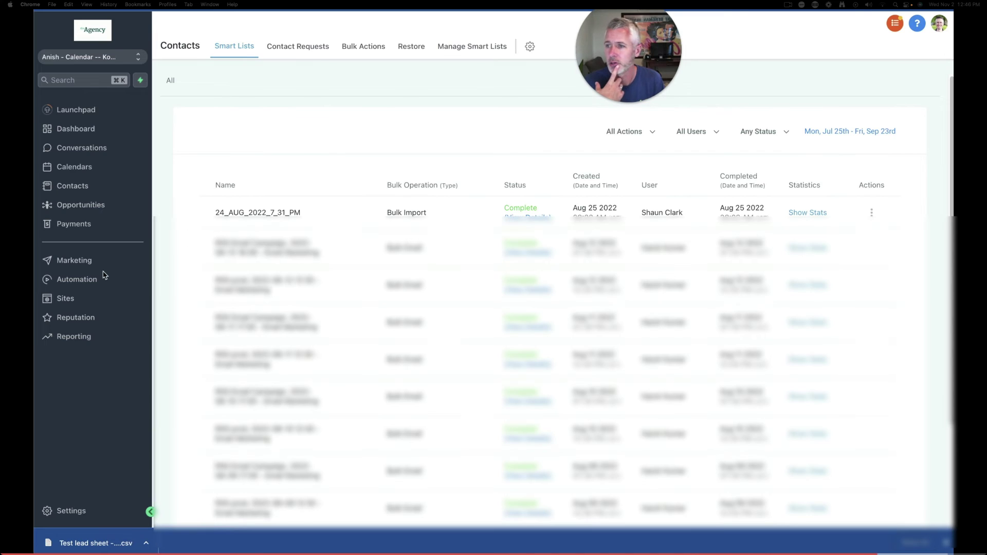
{"action": "left_click", "coordinate": [74, 190]}
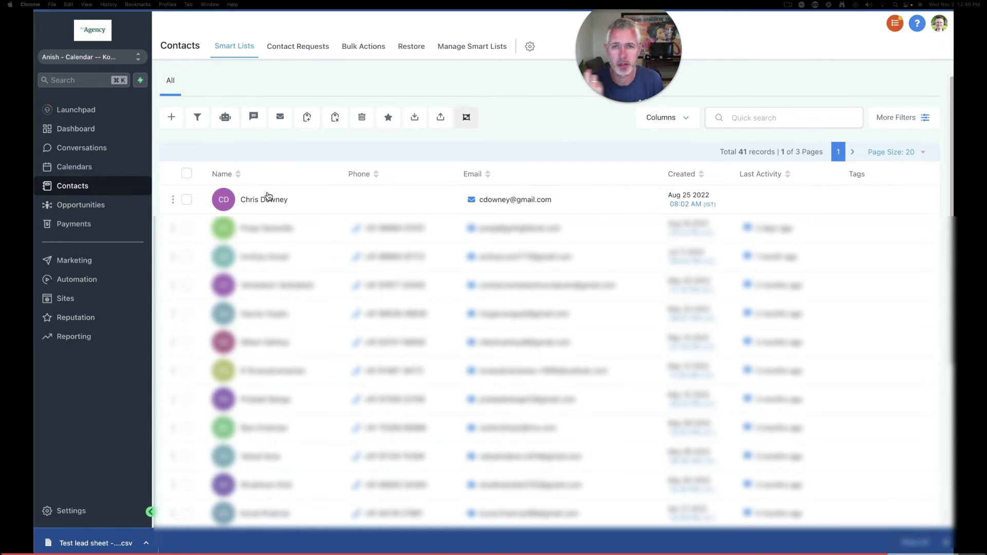
{"action": "left_click", "coordinate": [523, 198]}
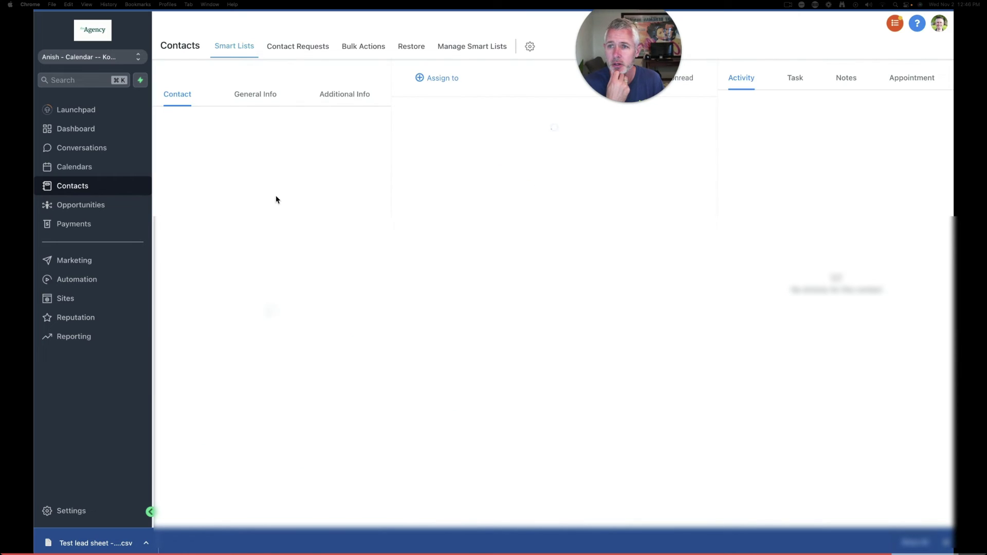
{"action": "left_click", "coordinate": [344, 94]}
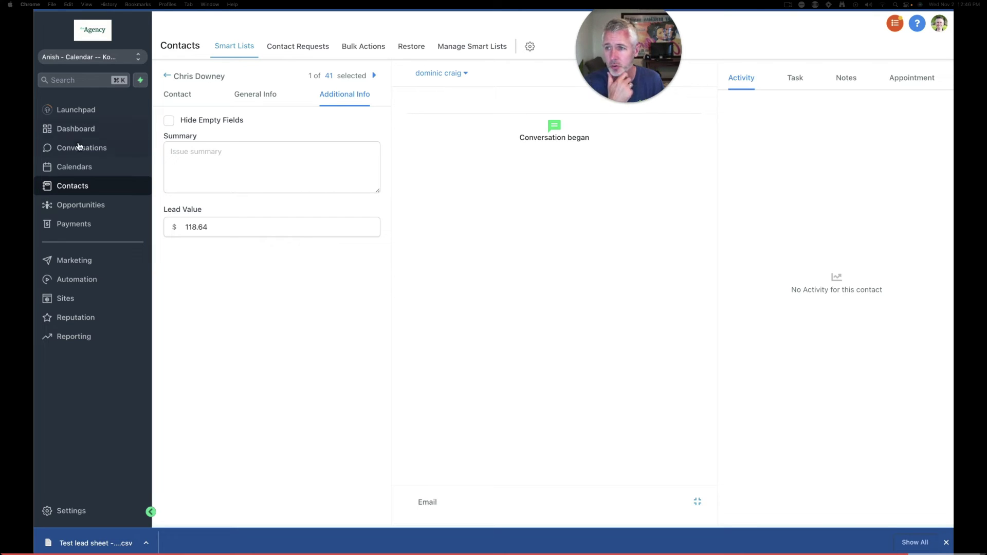
{"action": "left_click", "coordinate": [71, 208]}
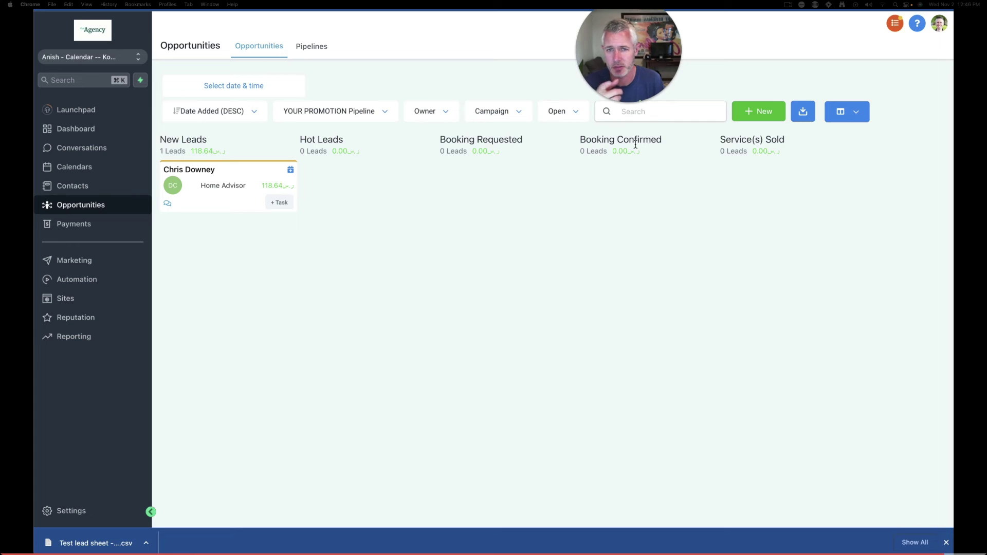
Open the imported lead's card in the New Leads column to view its opportunity details
{"action": "left_click", "coordinate": [216, 203]}
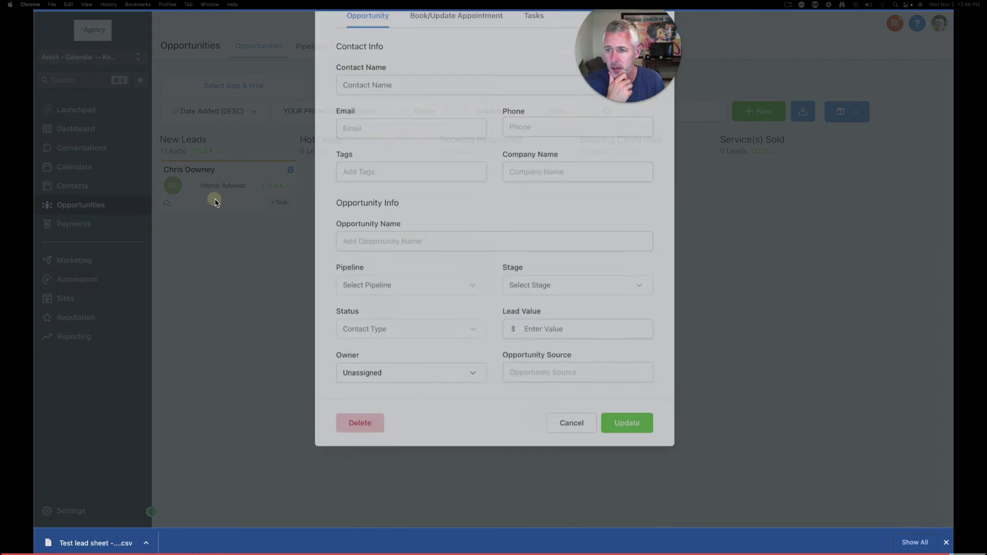